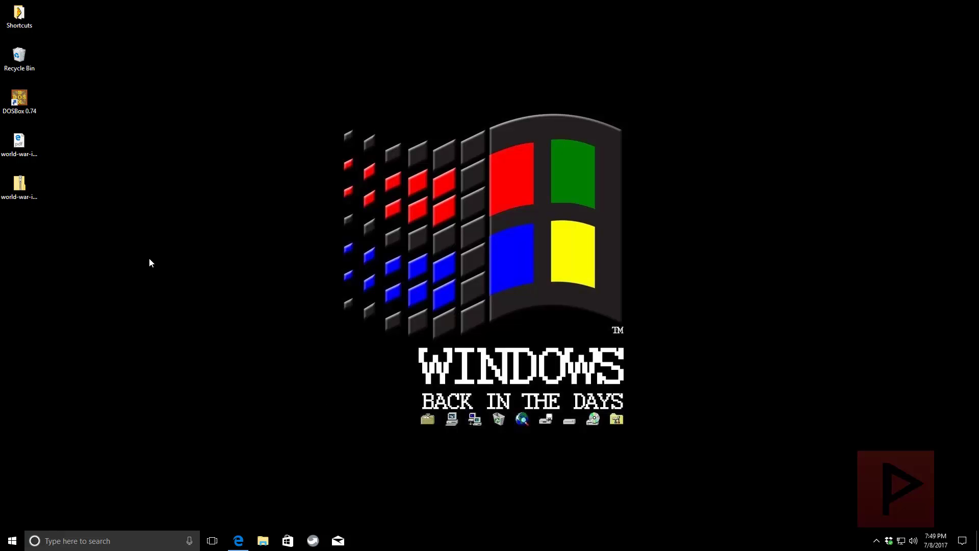
Select the world-war-ii-battles-of-the-south-pacific.zip archive on the desktop.
click(21, 186)
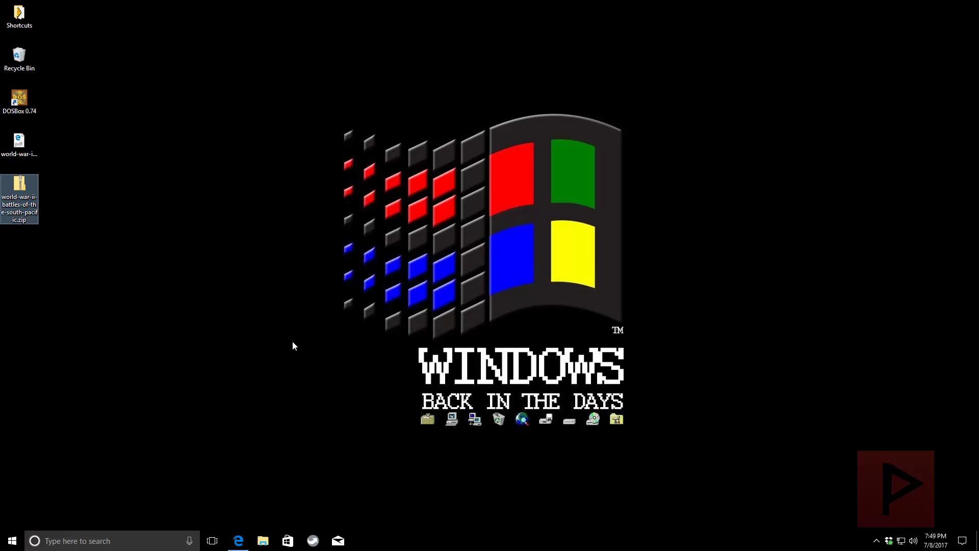
Restore the game page in Edge, jump to its download section, then go to the DOSBox page.
click(238, 541)
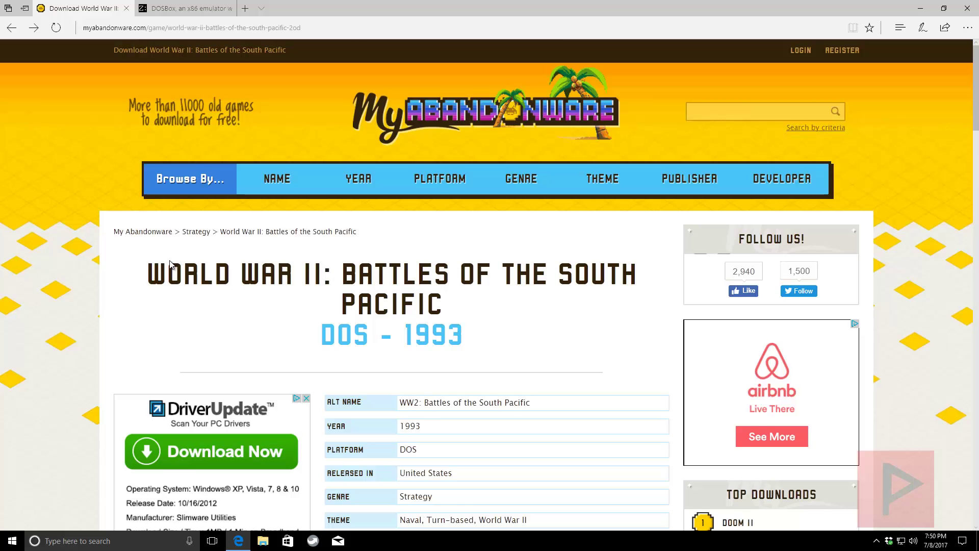
scroll(170, 264, down, 7)
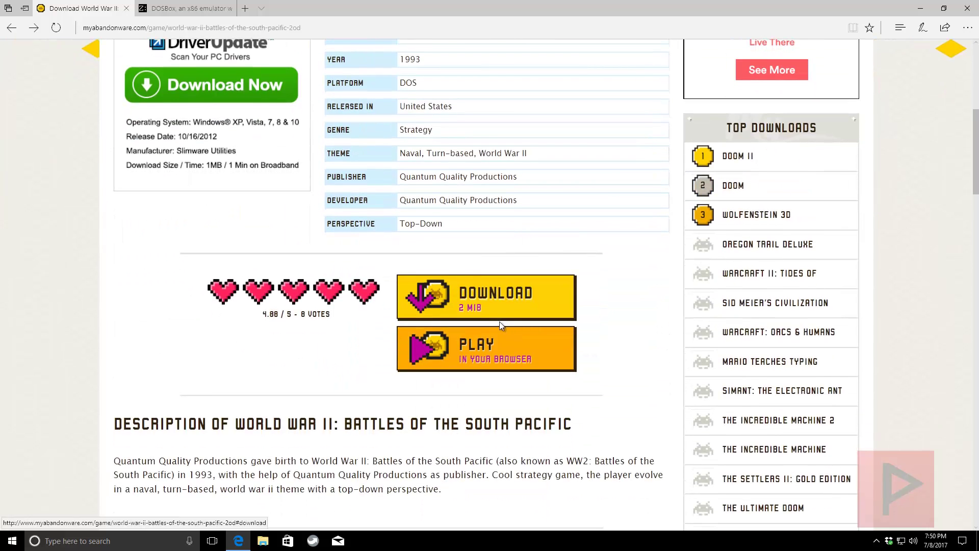
click(496, 305)
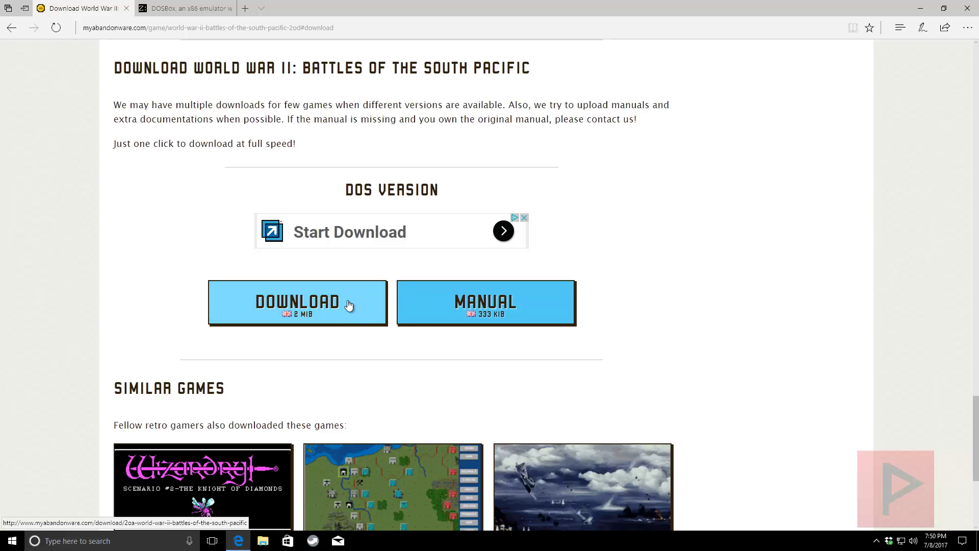
click(193, 13)
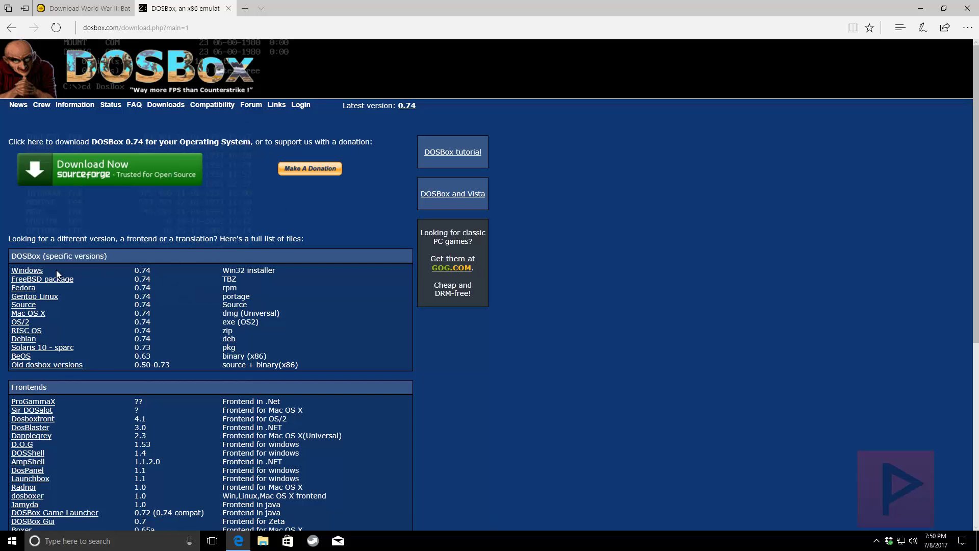
Download the DOSBox 0.74 Win32 installer from SourceForge and close the SourceForge tab.
click(36, 270)
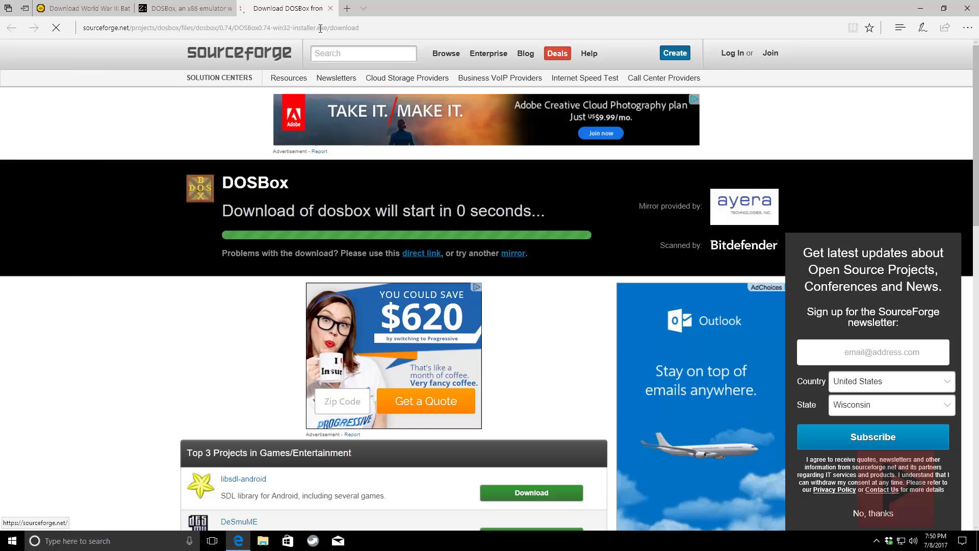
click(330, 9)
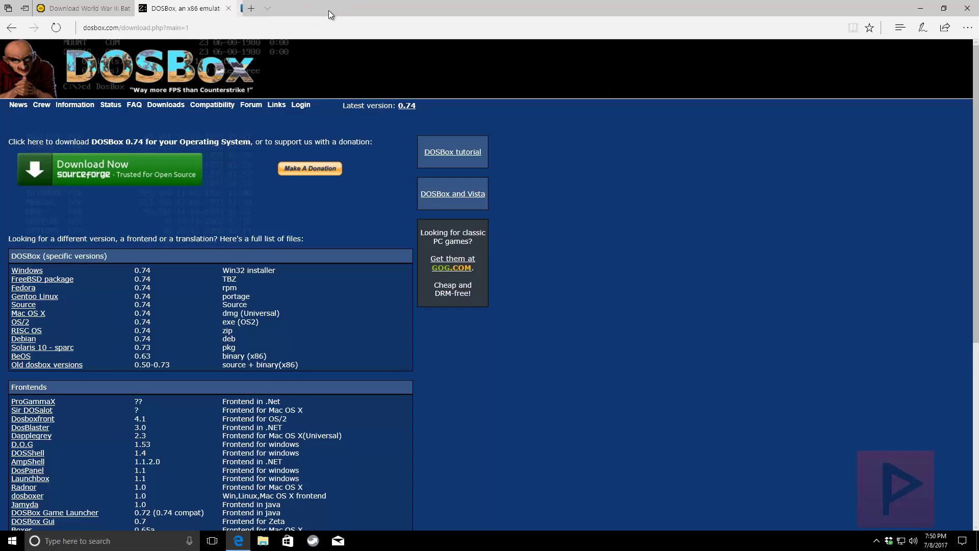
Minimize Edge and check the PDF manual and game zip on the desktop.
click(921, 8)
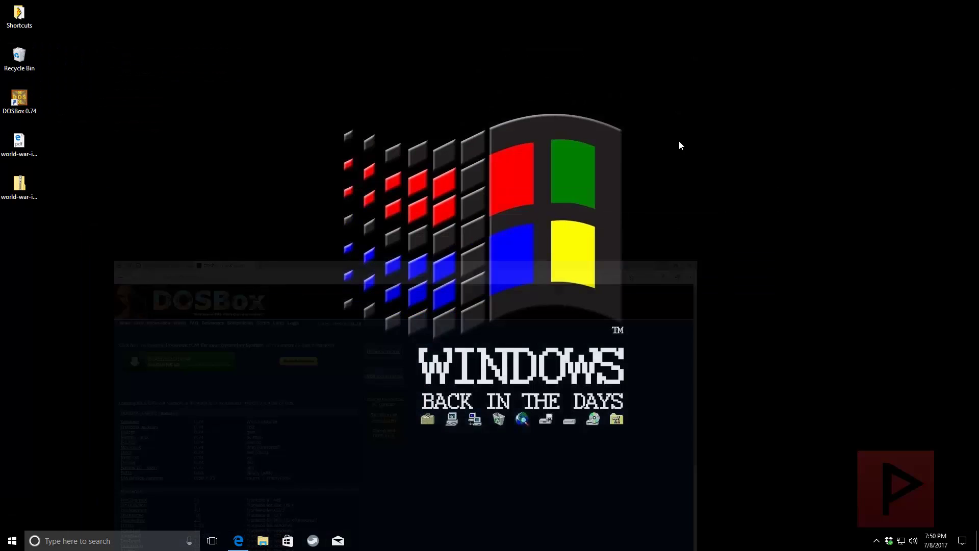
click(19, 149)
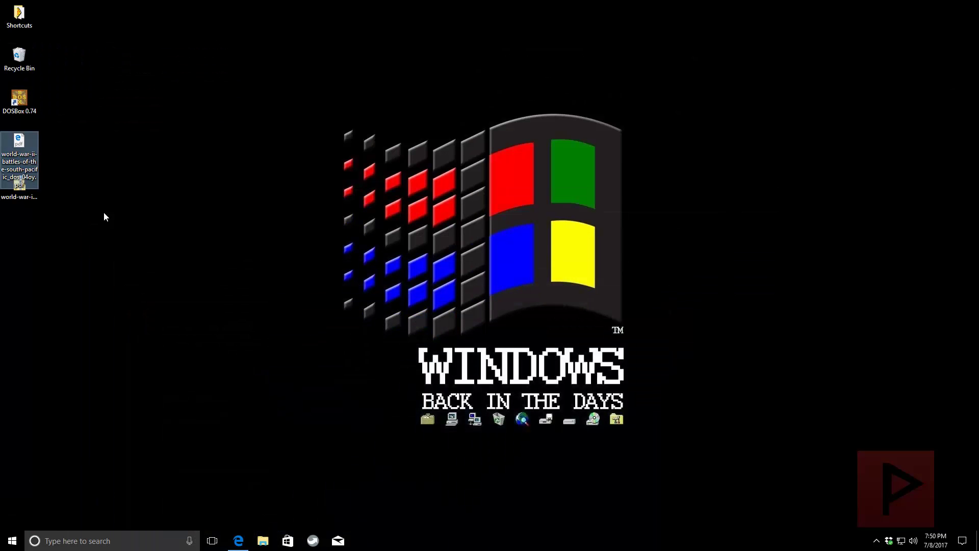
click(21, 201)
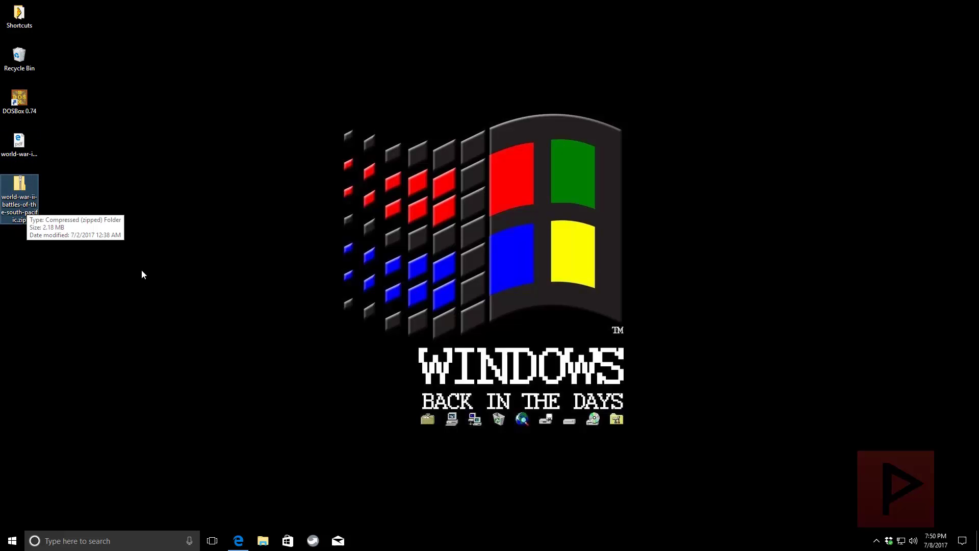
click(186, 295)
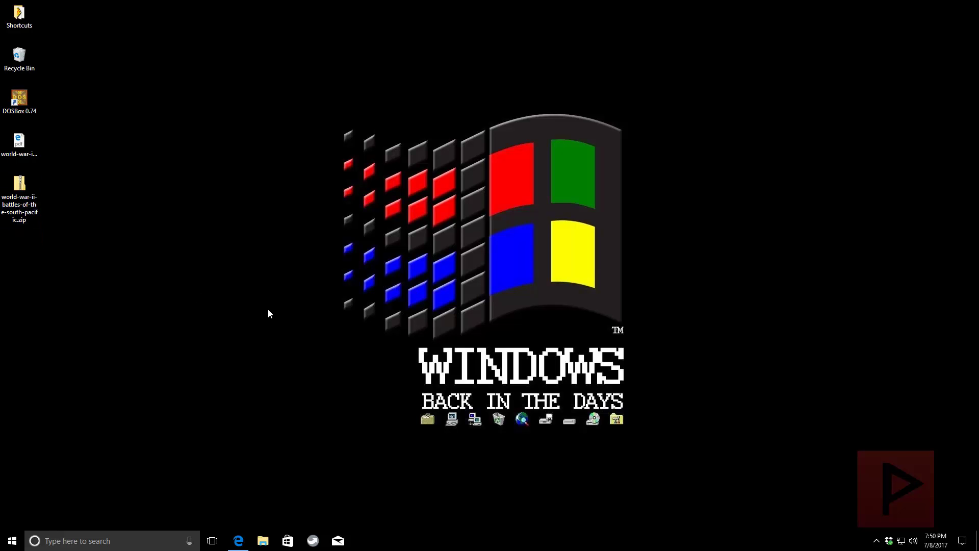
Create and open a new C:\dosgames folder, snapping its Explorer window to the right half.
key(super+e)
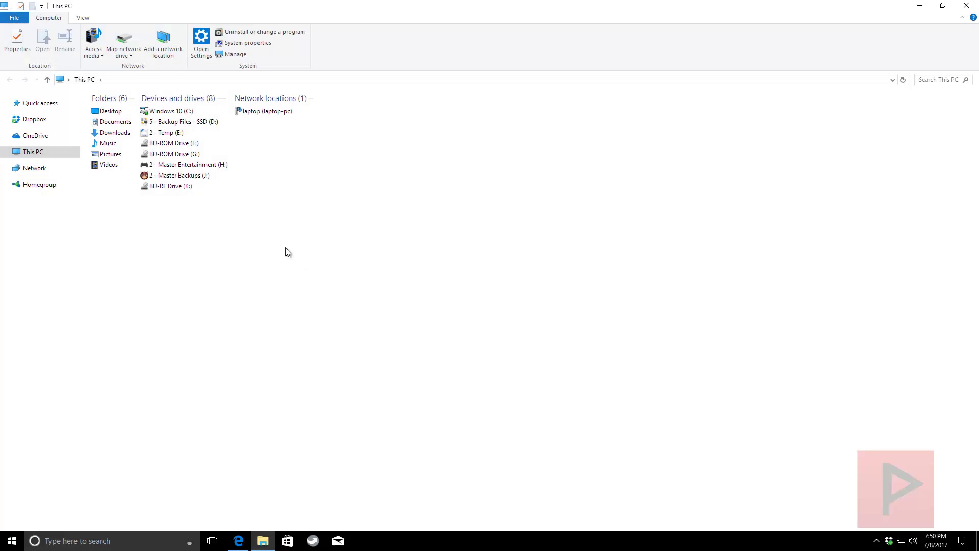
double_click(158, 113)
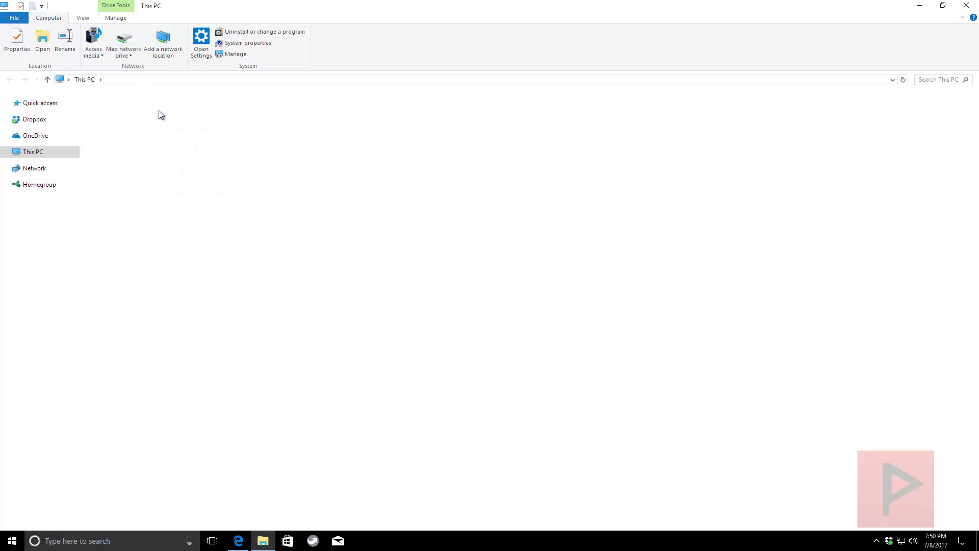
right_click(143, 322)
mouse_move(243, 445)
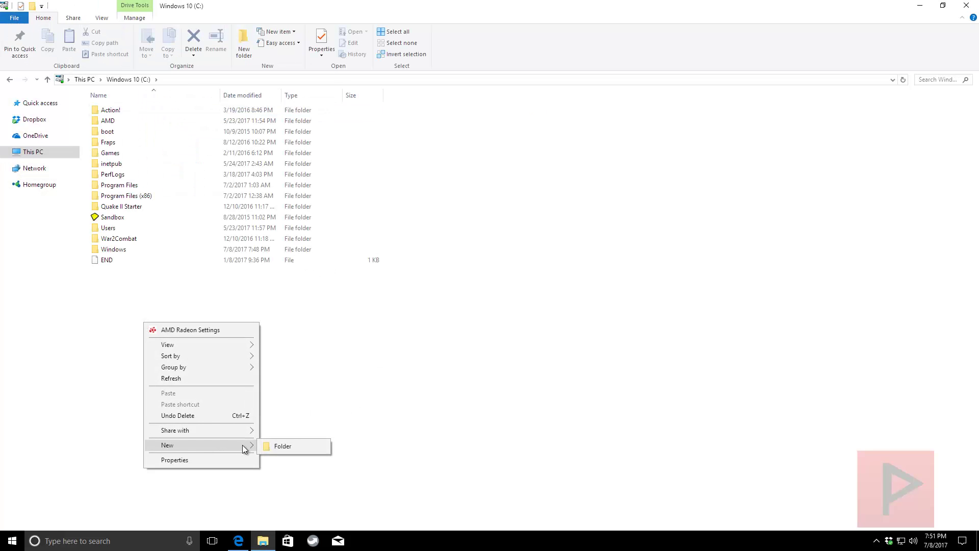
click(274, 447)
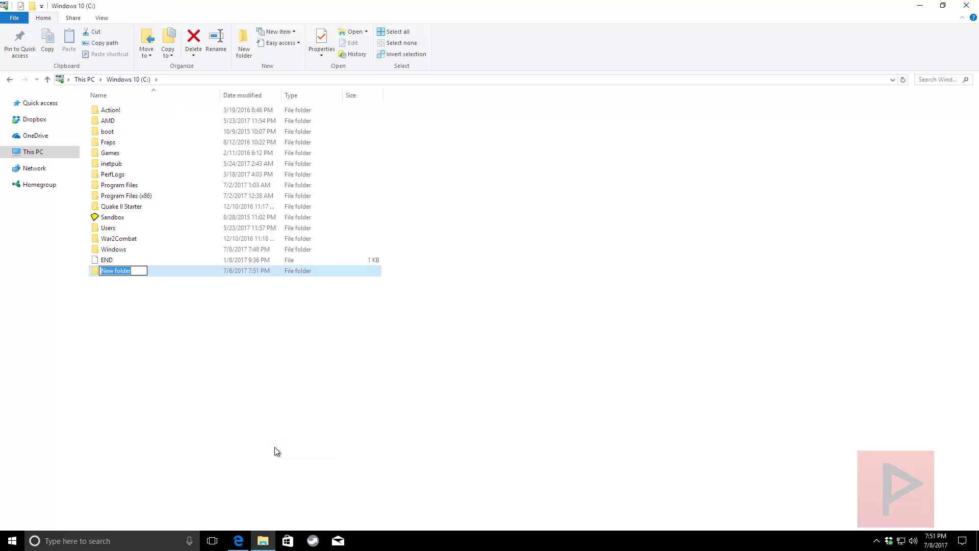
text(dosgames)
key(Return)
key(Return)
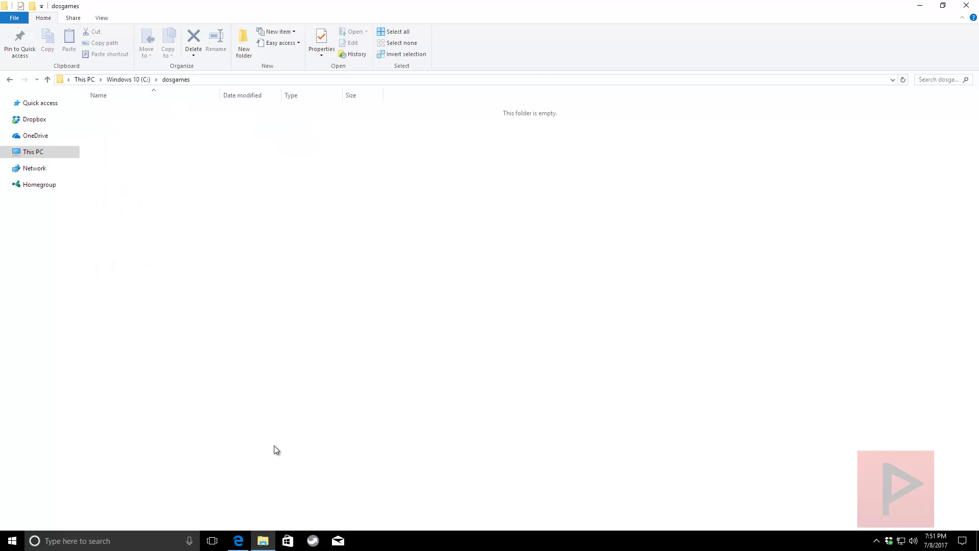
key(super+Right)
Copy wwii-1.zip and wwii-2.zip from the game archive into the dosgames folder.
click(266, 115)
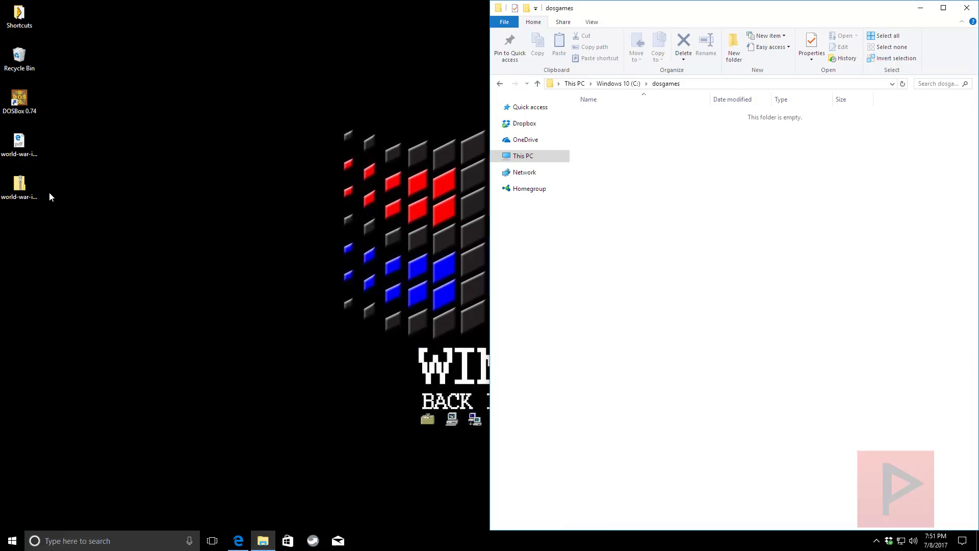
drag(26, 185, 103, 199)
double_click(103, 199)
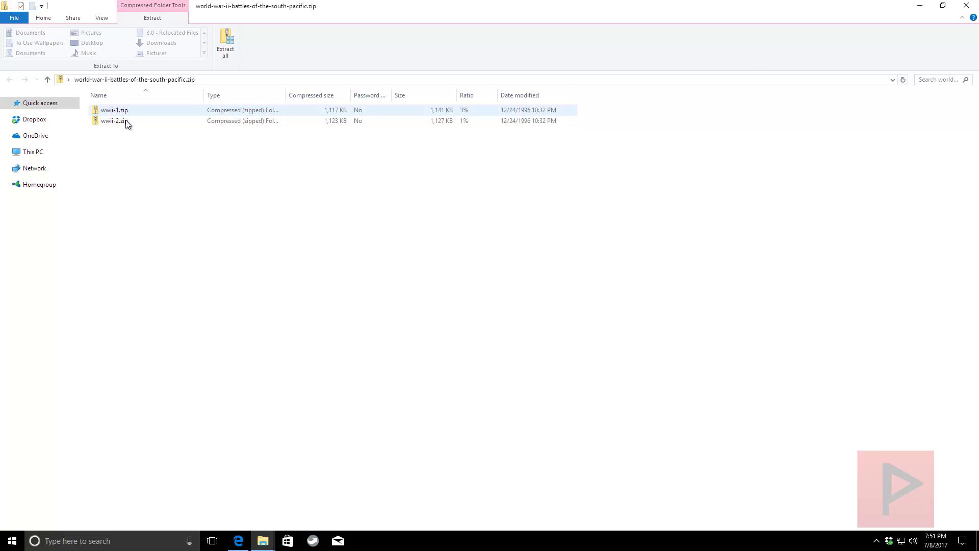
click(942, 5)
drag(279, 215, 660, 218)
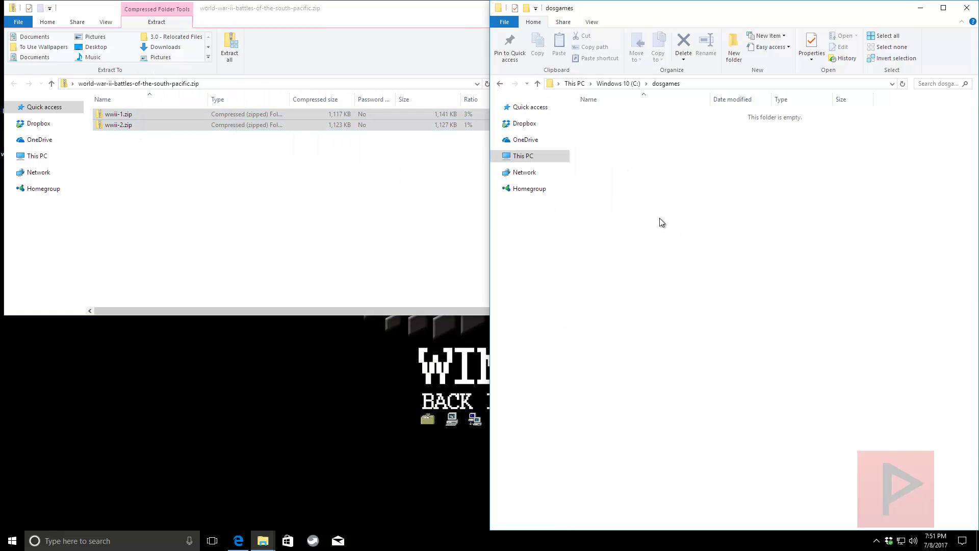
click(551, 7)
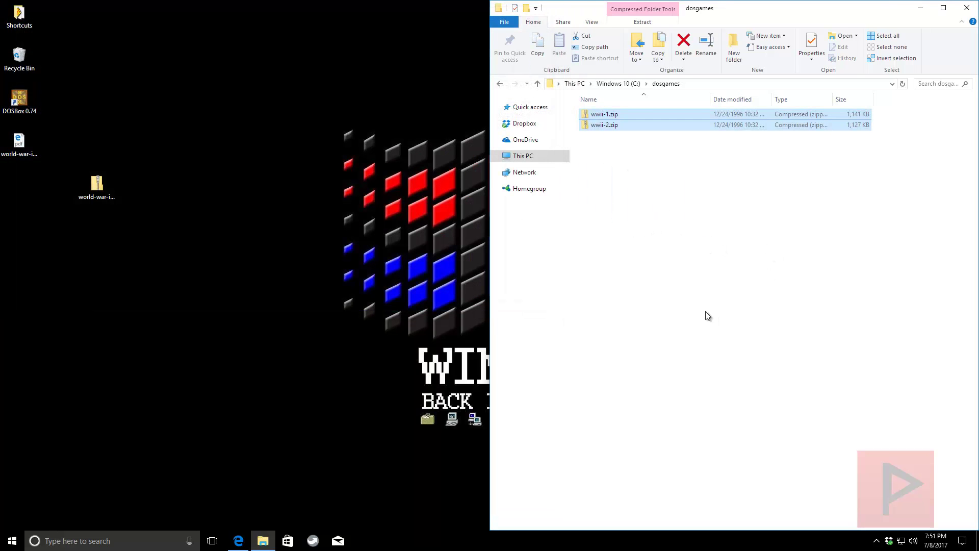
Extract wwii-1.zip and wwii-2.zip into their own wwii-1 and wwii-2 folders.
click(706, 317)
click(613, 115)
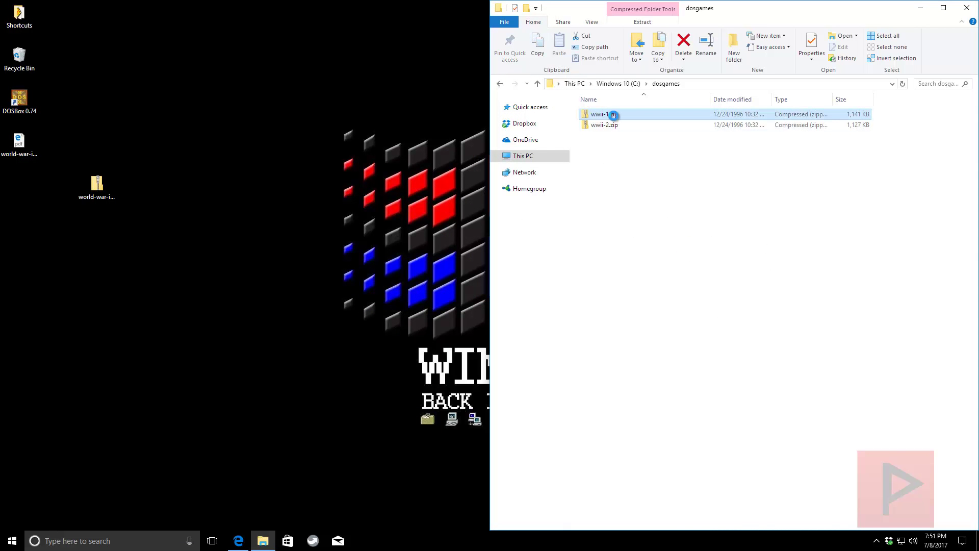
right_click(613, 115)
mouse_move(648, 199)
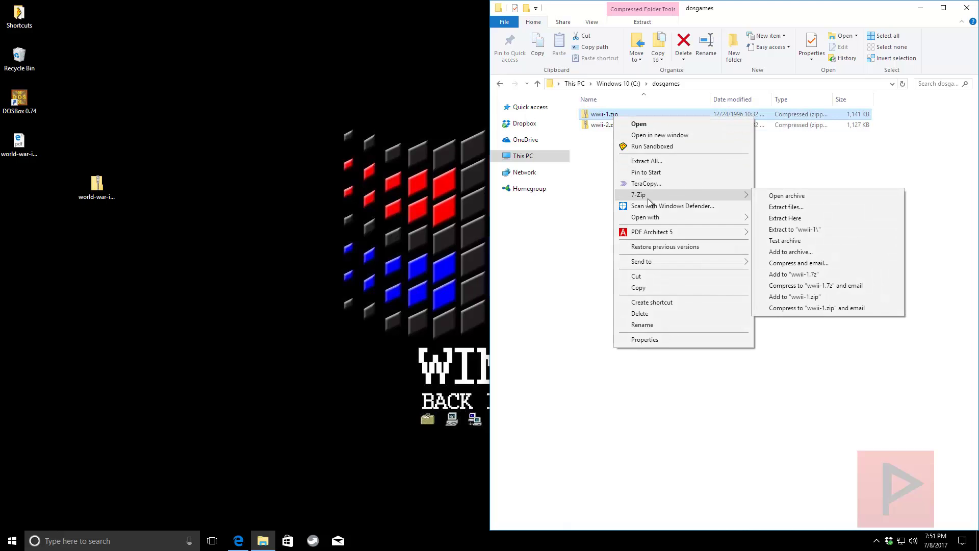
click(790, 229)
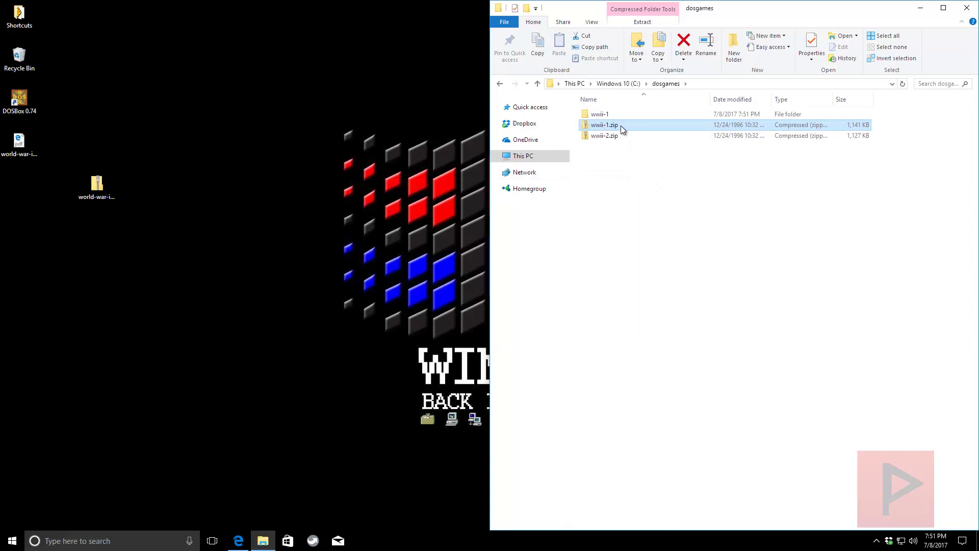
click(622, 136)
right_click(620, 136)
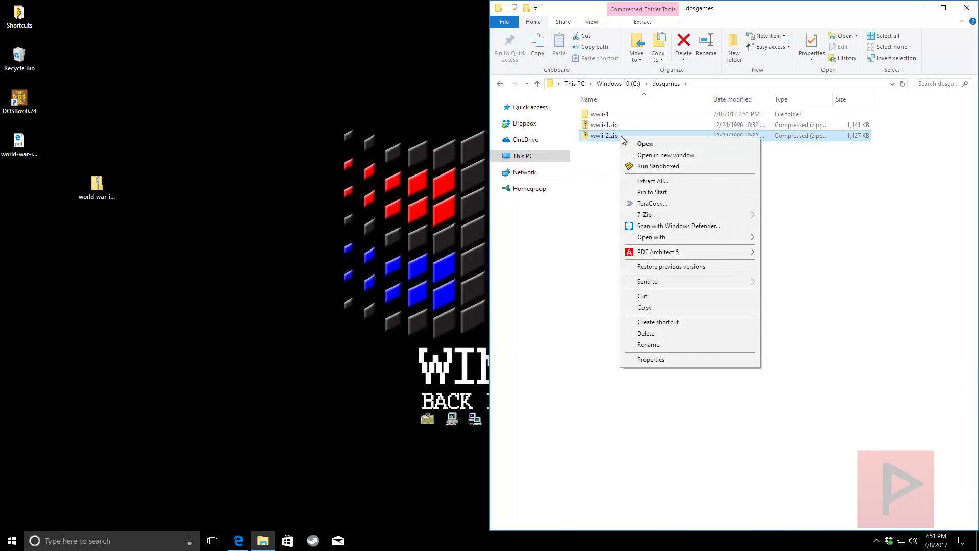
mouse_move(679, 215)
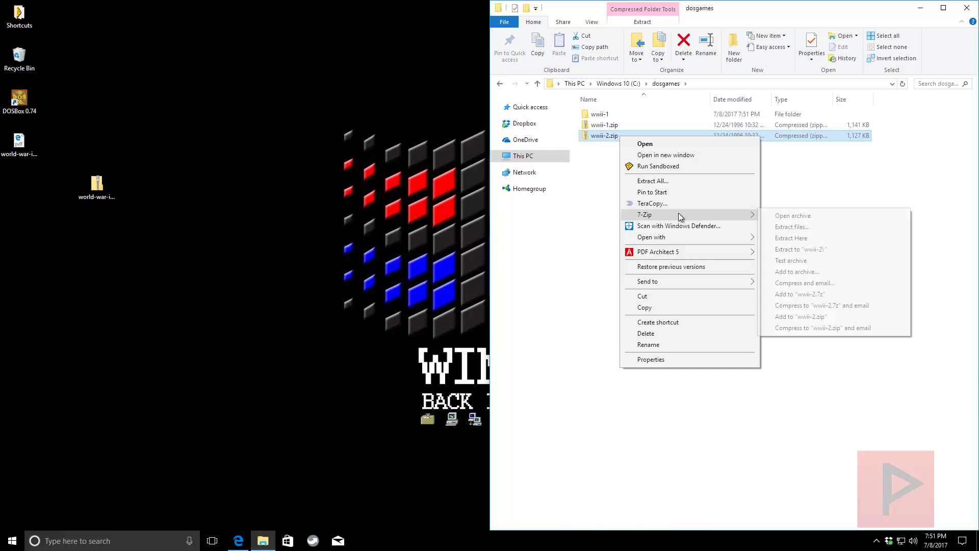
click(792, 250)
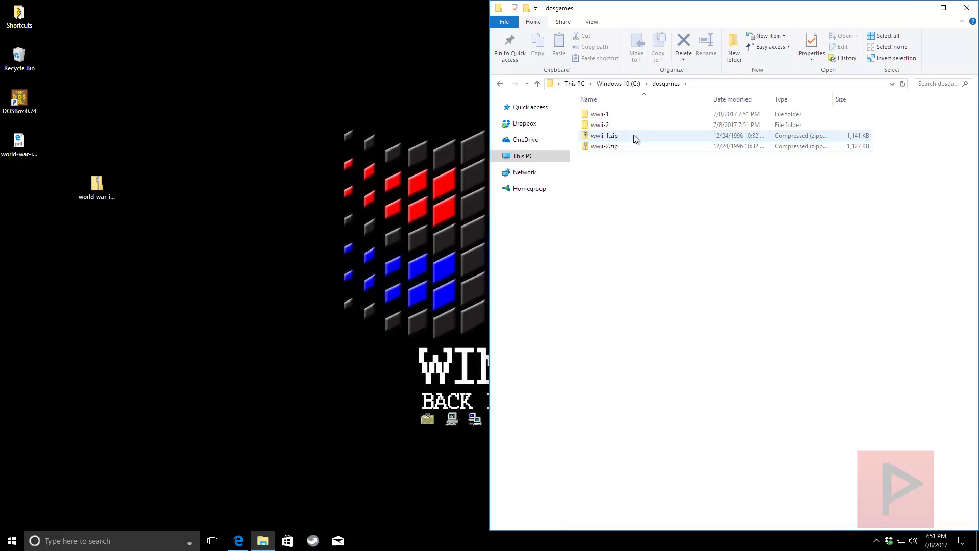
Delete the wwii-1.zip and wwii-2.zip archives from dosgames.
click(633, 134)
key(shift+Down)
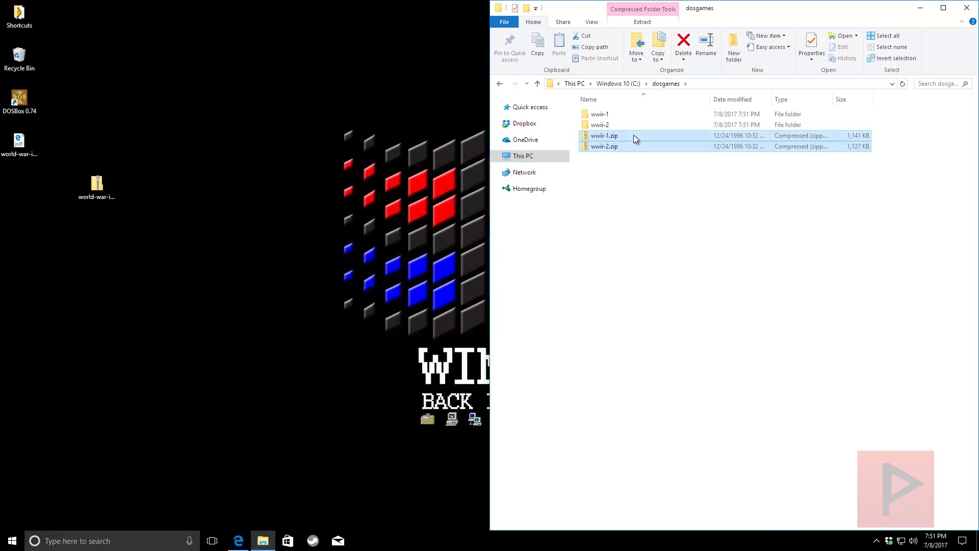
key(Delete)
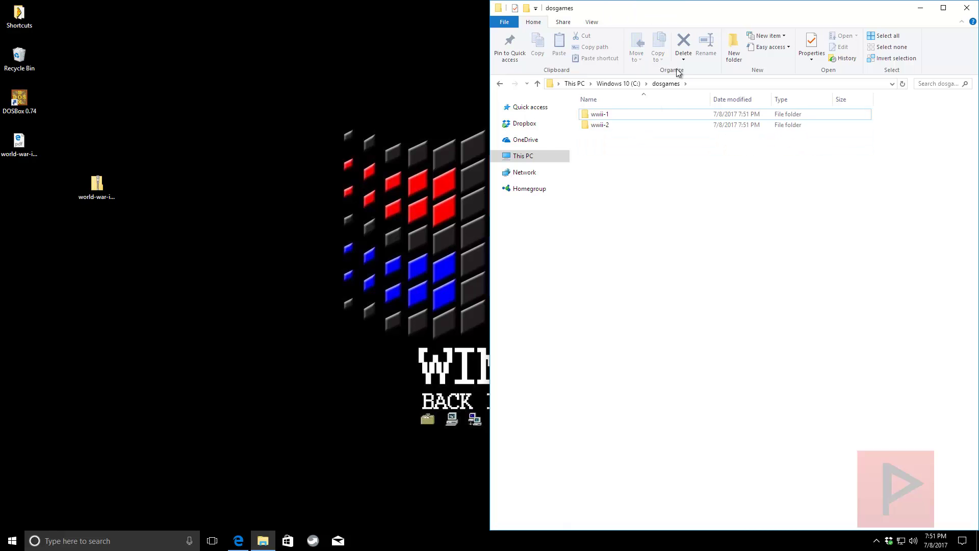
Rename folder wwii-1 to 1 and wwii-2 to 2.
click(624, 115)
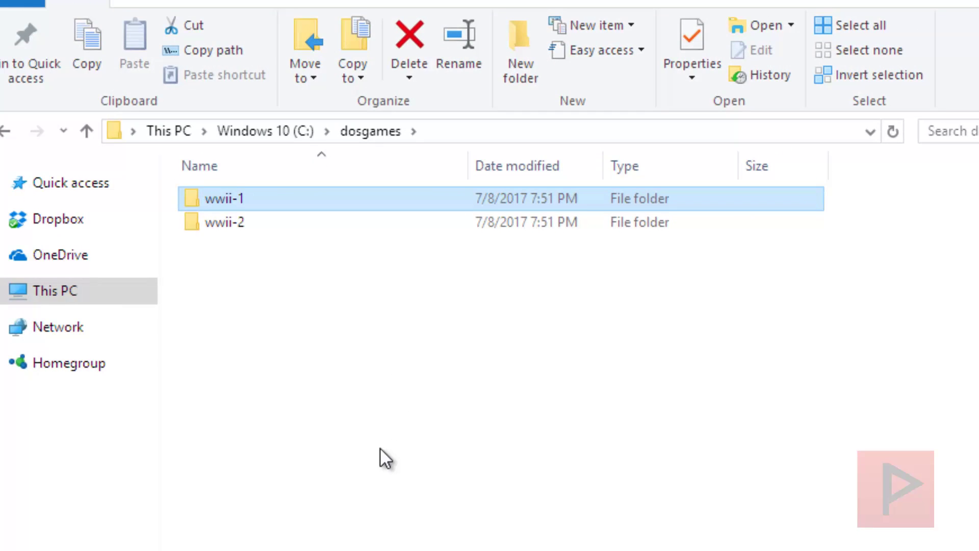
key(F2)
text(1)
key(Tab)
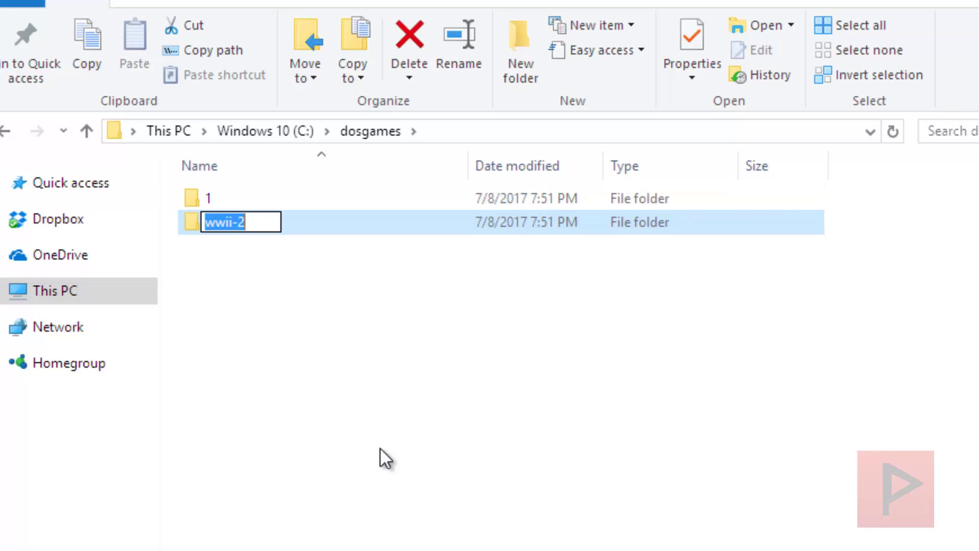
text(2)
key(Return)
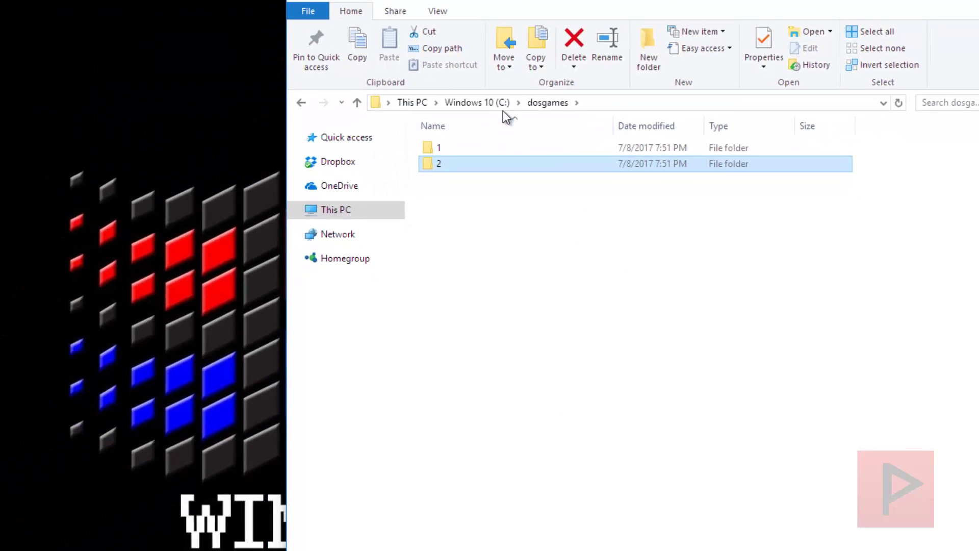
Reopen dosgames to confirm the renamed folders and tidy the zip icon on the desktop.
click(265, 131)
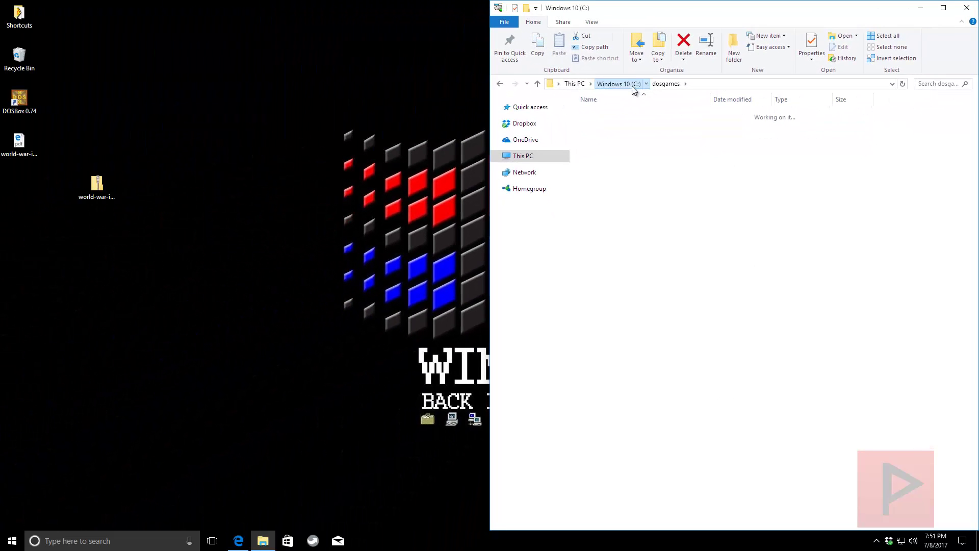
double_click(619, 147)
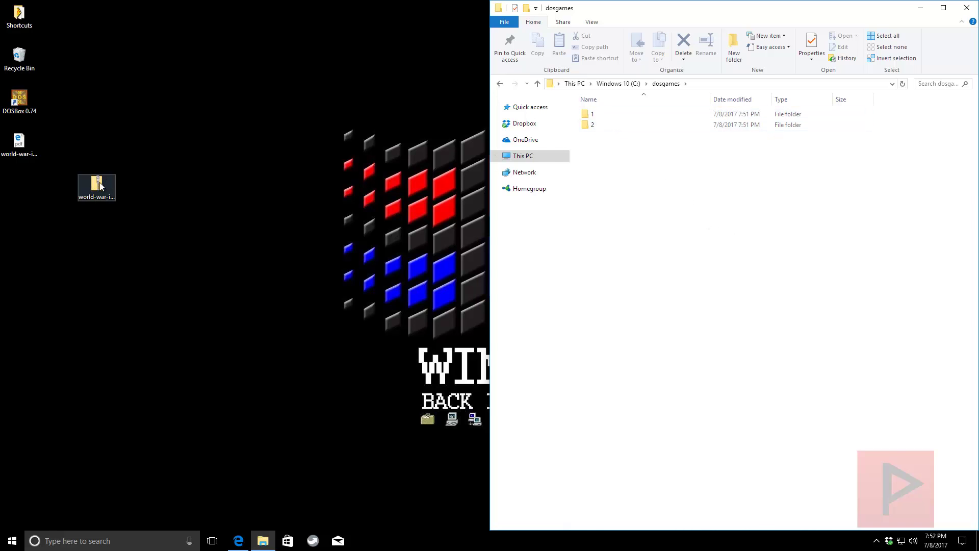
drag(100, 186, 28, 188)
Launch DOSBox 0.74 and run mount c c:\dosgames -freesize 1024.
double_click(20, 99)
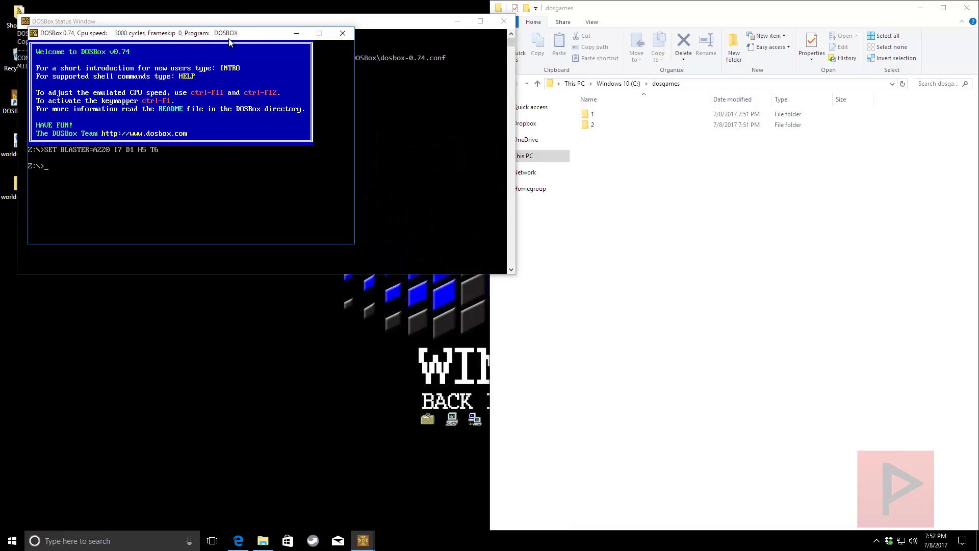
drag(229, 39, 470, 146)
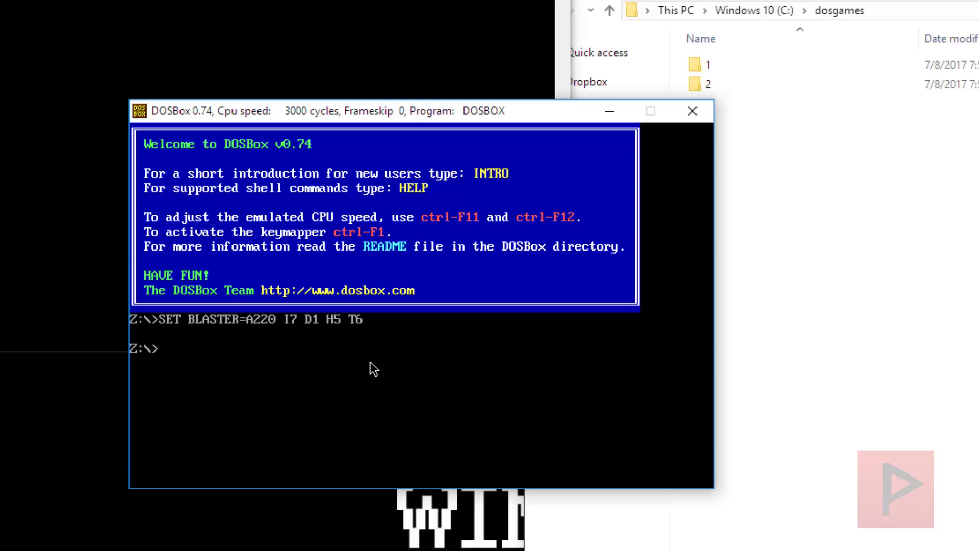
text(mount c c:\dosgames)
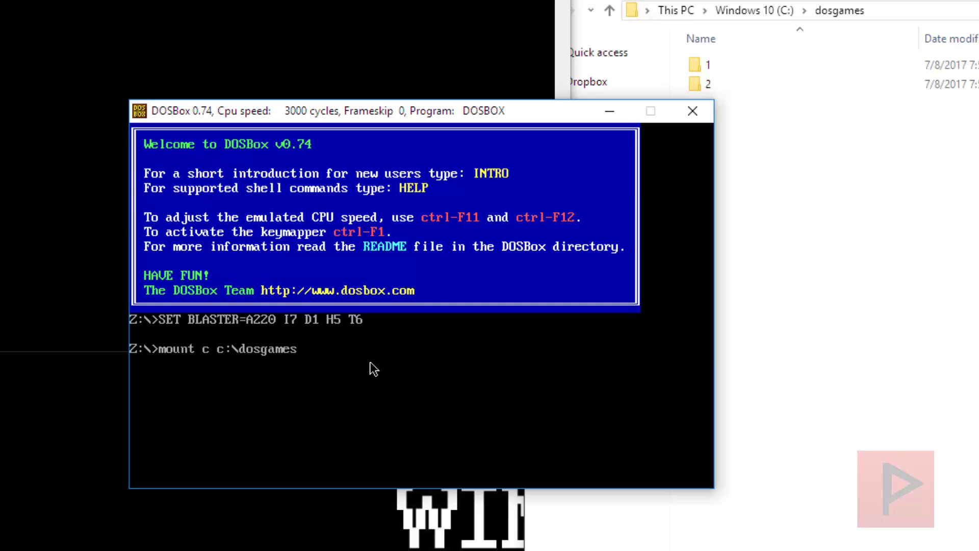
text( -freesize 1024)
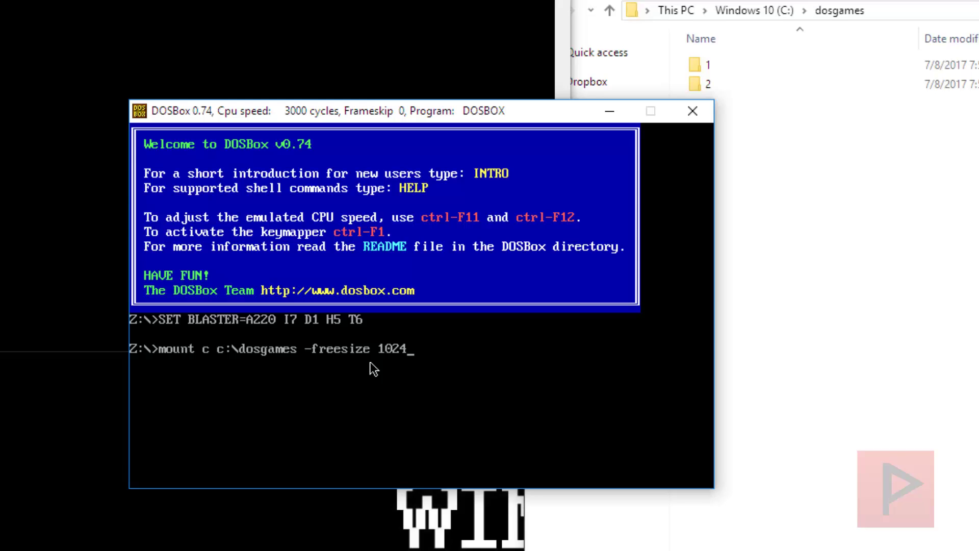
key(Return)
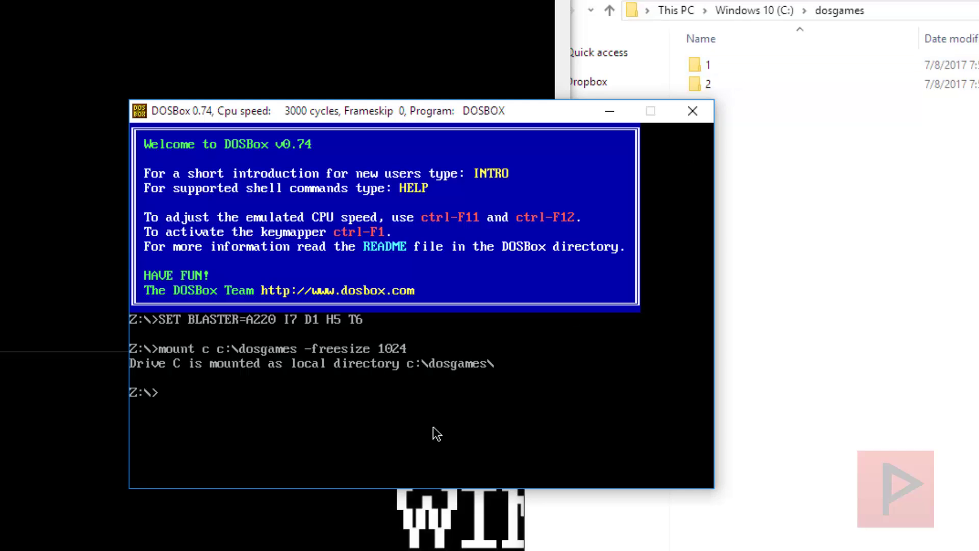
Mount c:\dosgames\1 as floppy drive A with -t floppy.
text(mount a c:\dosgam)
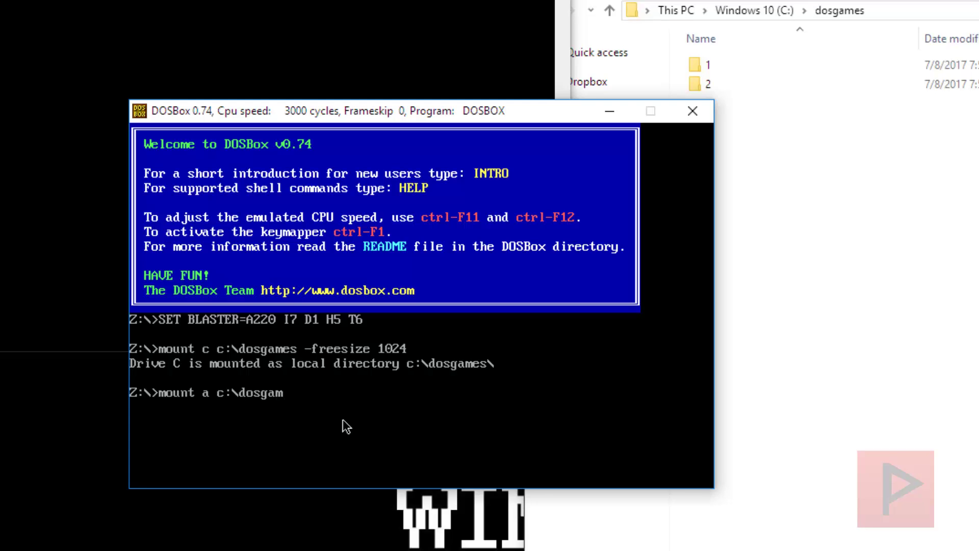
text(es\1 -t floppy)
key(Return)
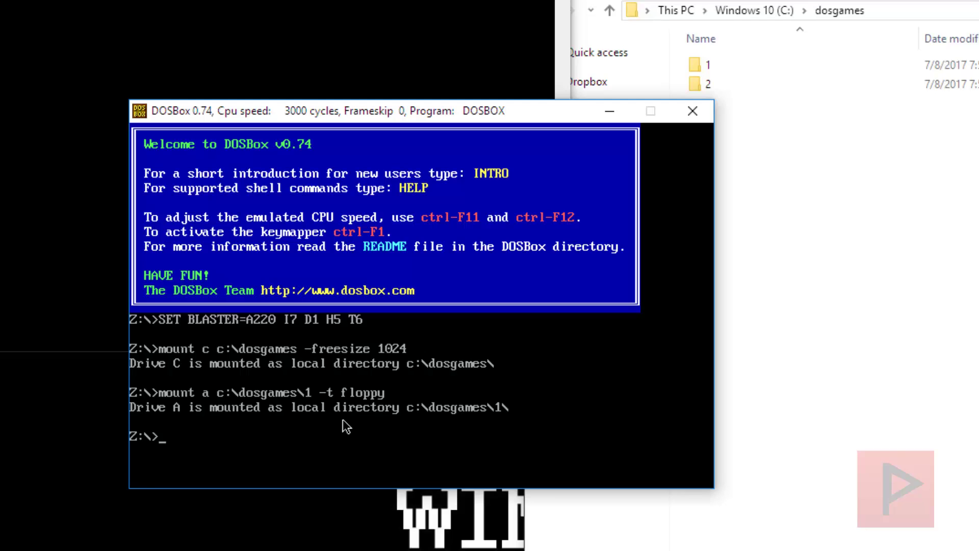
Switch to drive A, list its files, and run INSTALL.
text(a:)
key(Return)
text(dir)
key(Return)
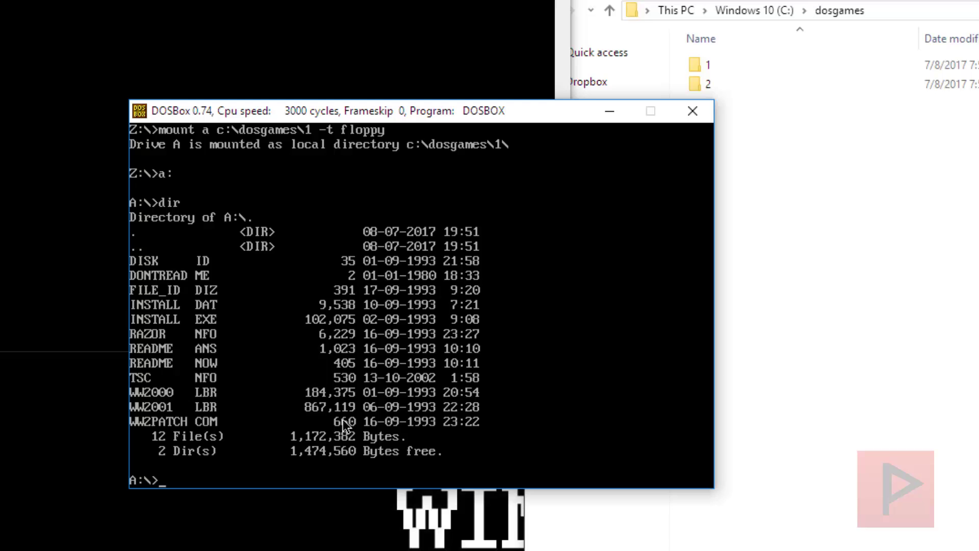
text(install)
key(Return)
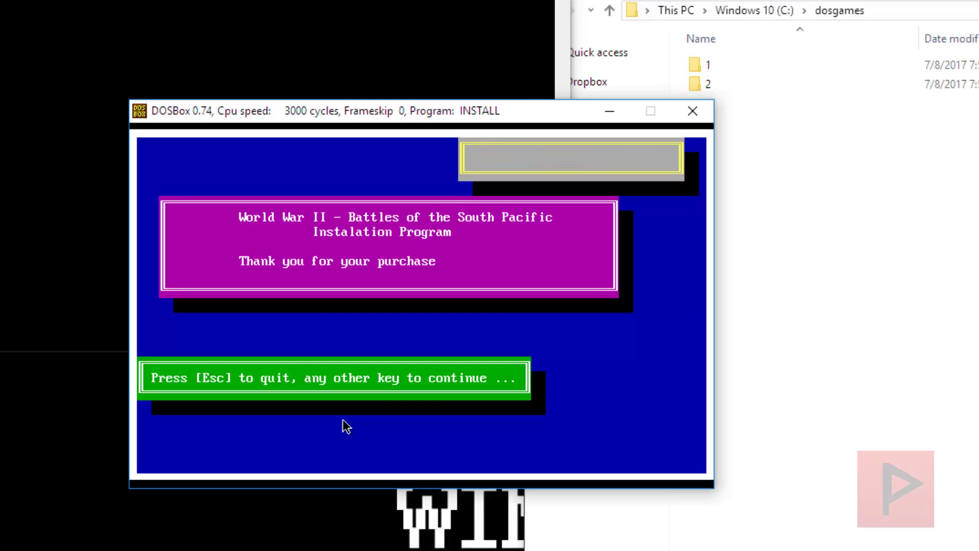
Choose Both program and drivers, install Drive C:, and accept the \WW2 folder.
key(Return)
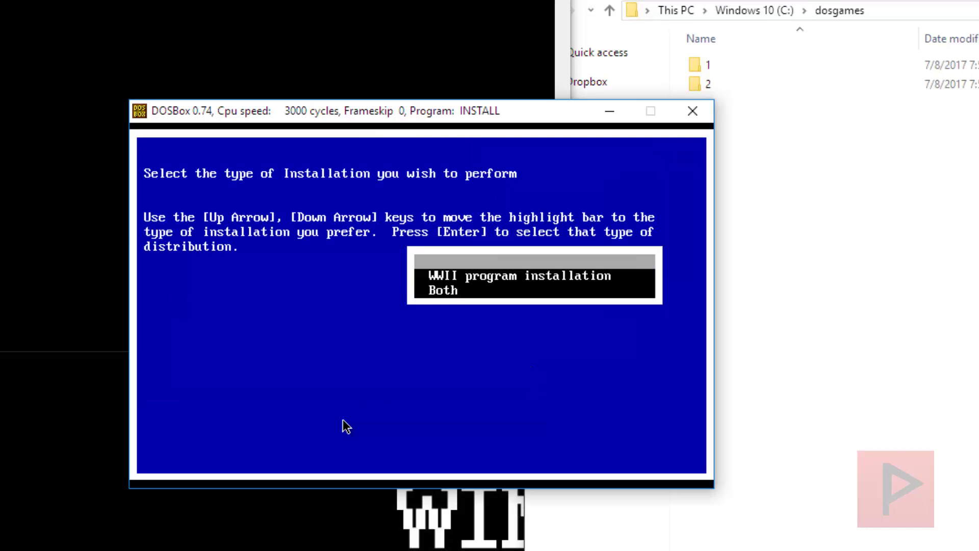
key(Down)
key(Down)
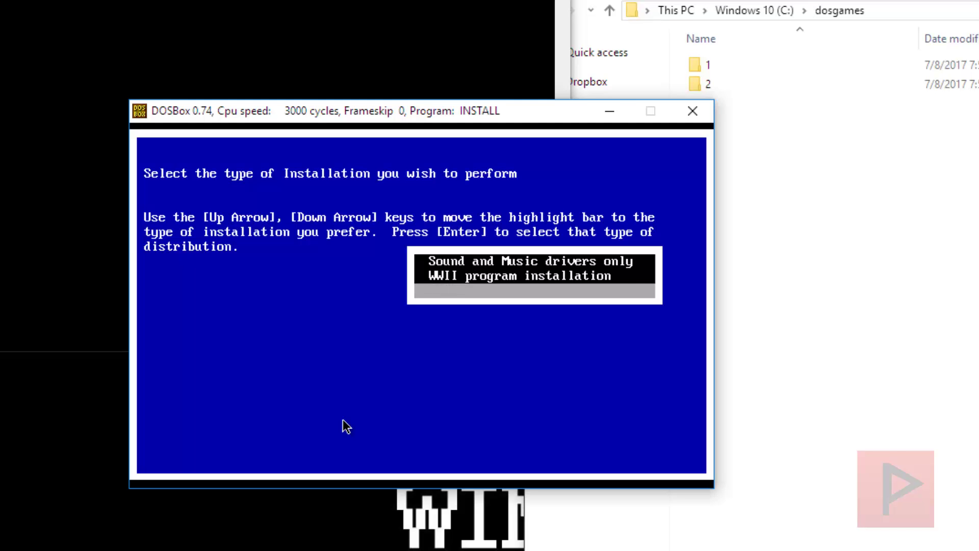
key(Return)
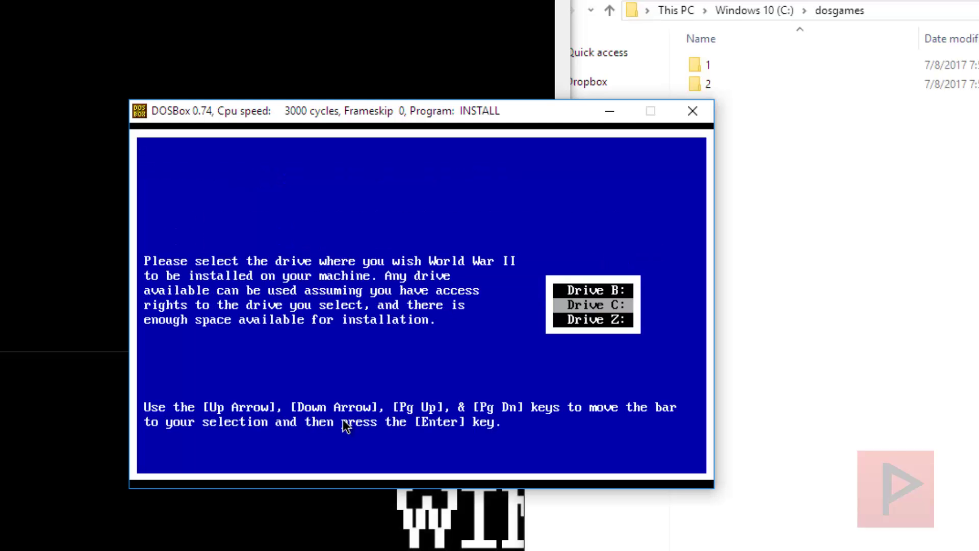
key(Return)
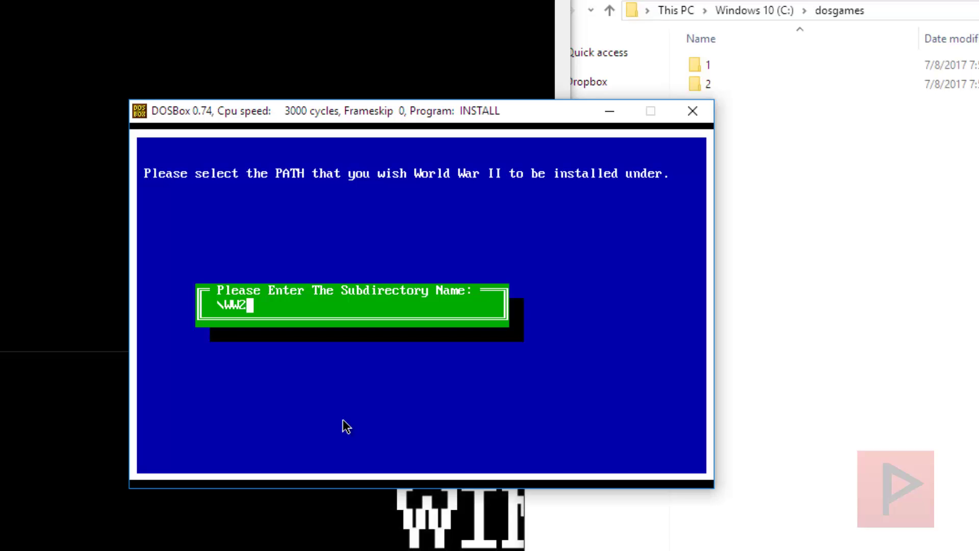
key(Return)
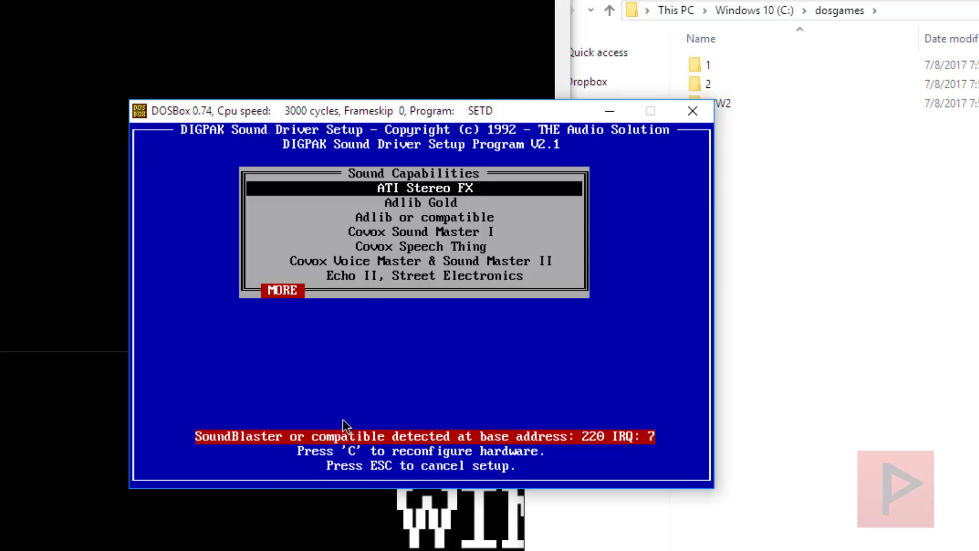
Choose Sound Blaster Pro as the game's DIGPAK sound driver.
key(Down)
key(Down)
key(Down)
key(Down)
key(Down)
key(Down)
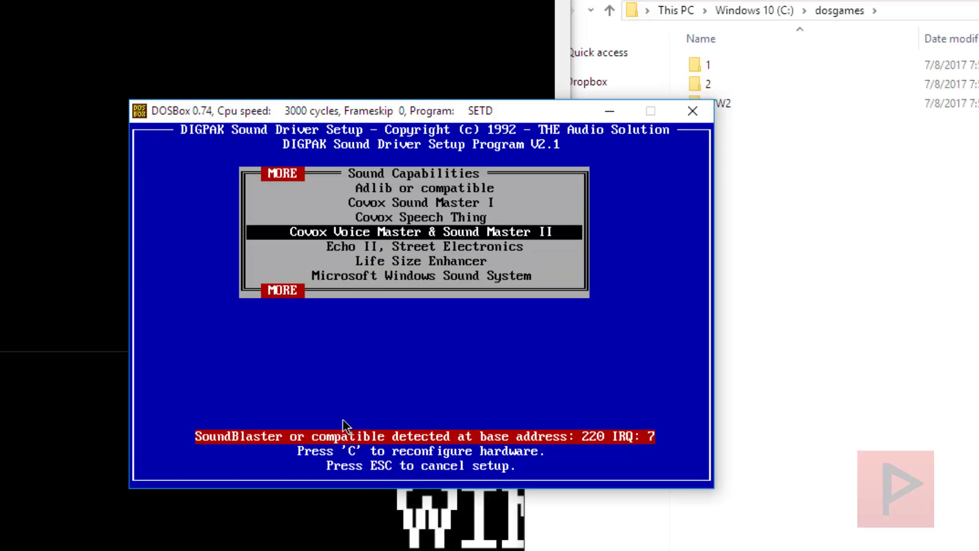
key(Down)
key(Down)
key(Down)
key(Down)
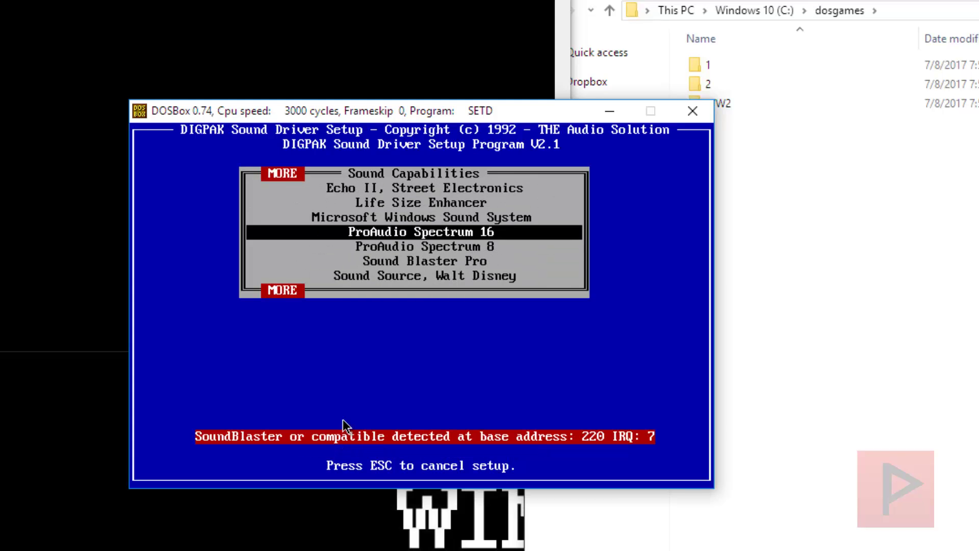
key(Down)
key(Return)
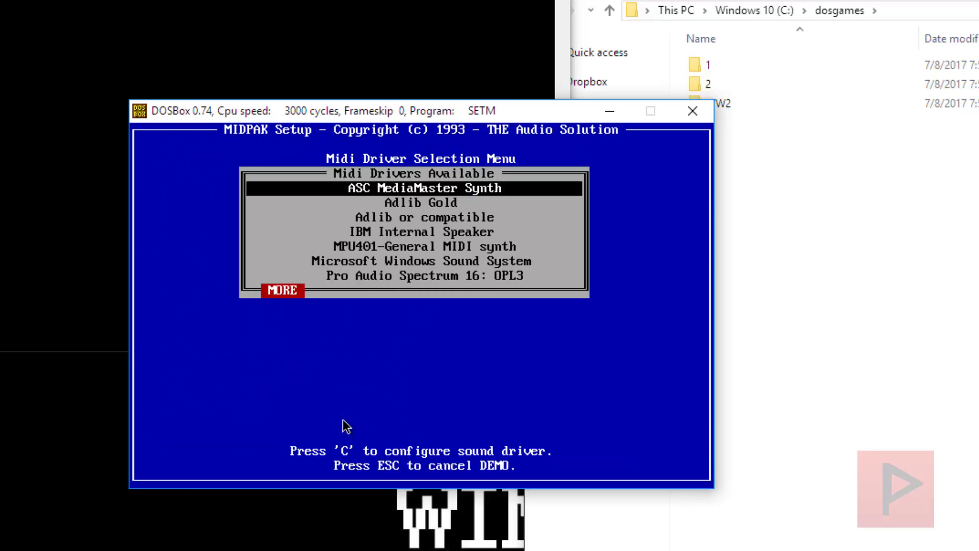
Choose SoundBlaster Pro - OPL3 as the MIDPAK music driver.
key(Down)
key(Down)
key(Down)
key(Down)
key(Down)
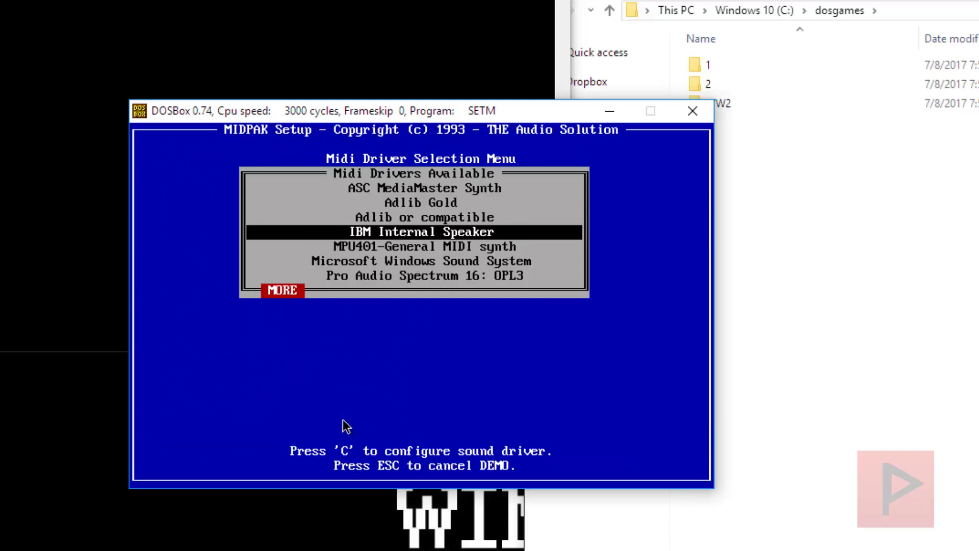
key(Down)
key(Down)
key(Down)
key(Down)
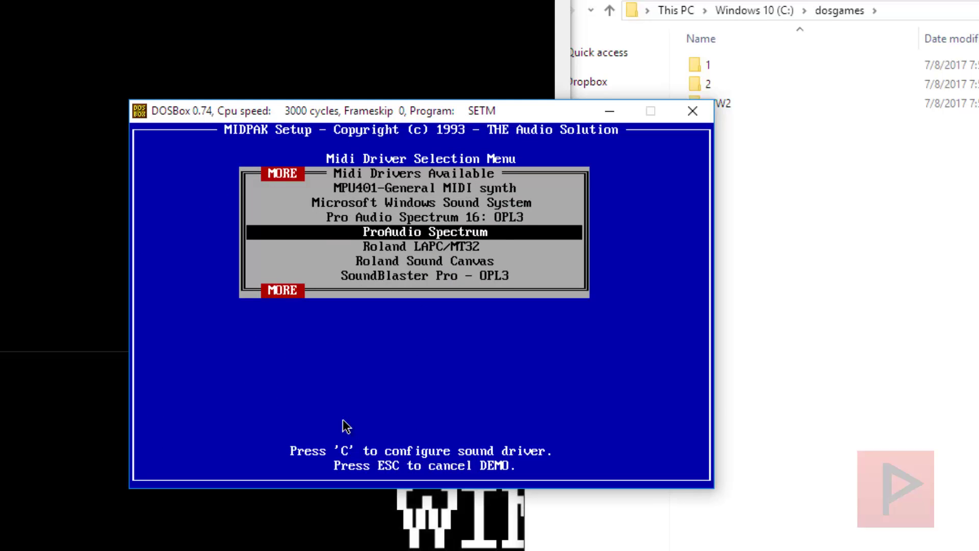
key(Down)
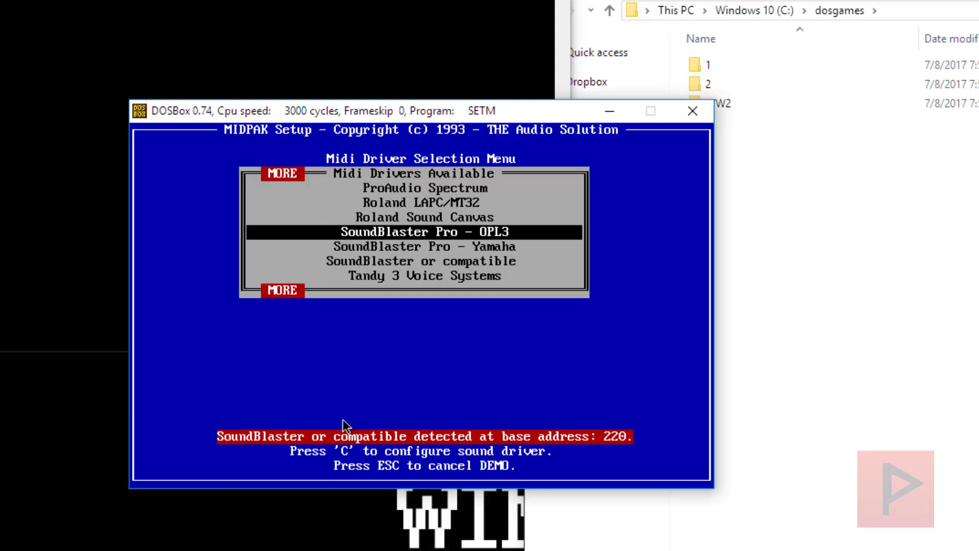
key(Return)
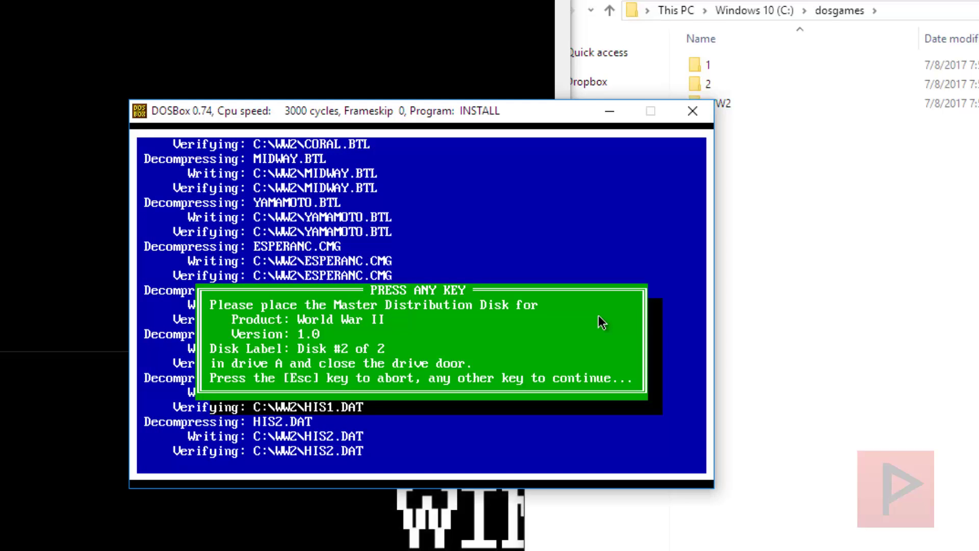
Rename disk folder 1 to 3 in the dosgames folder.
click(780, 257)
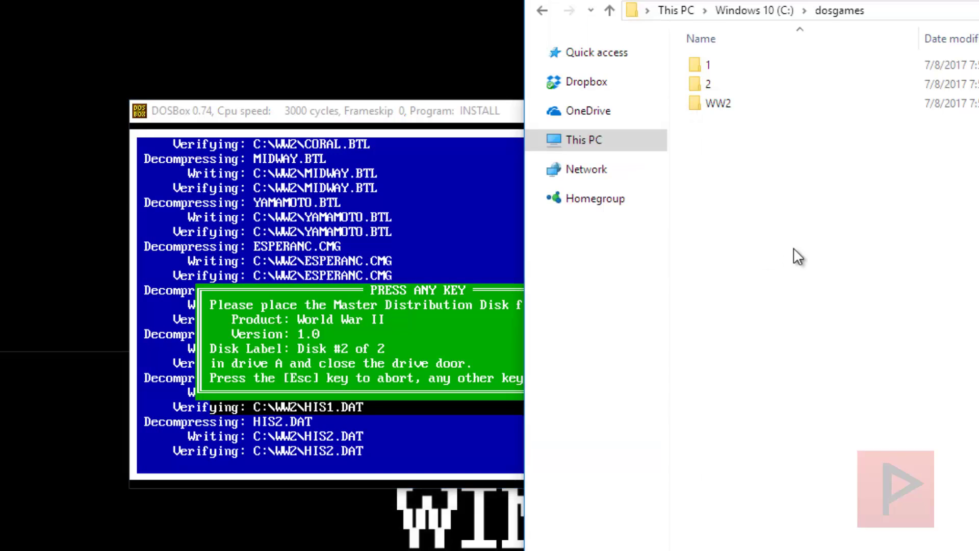
click(707, 64)
key(F2)
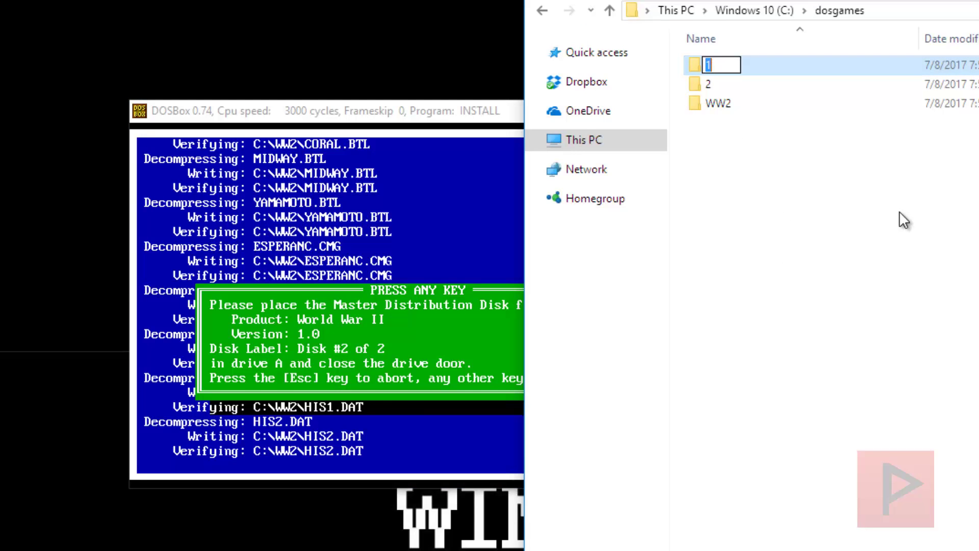
text(3)
key(Return)
Rename disk folder 2 to 1 and resume the installer with disk 2.
key(Up)
key(F2)
text(1)
key(Return)
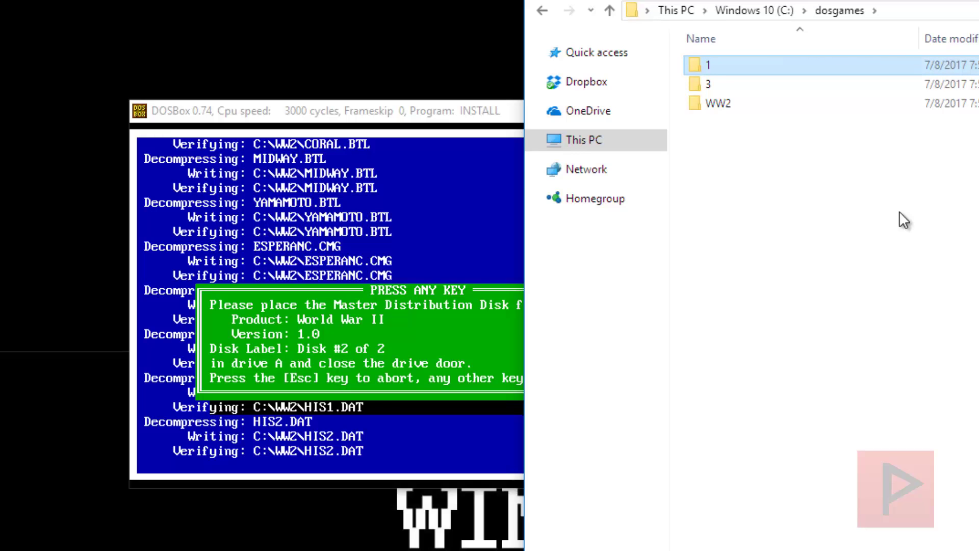
click(408, 230)
key(Return)
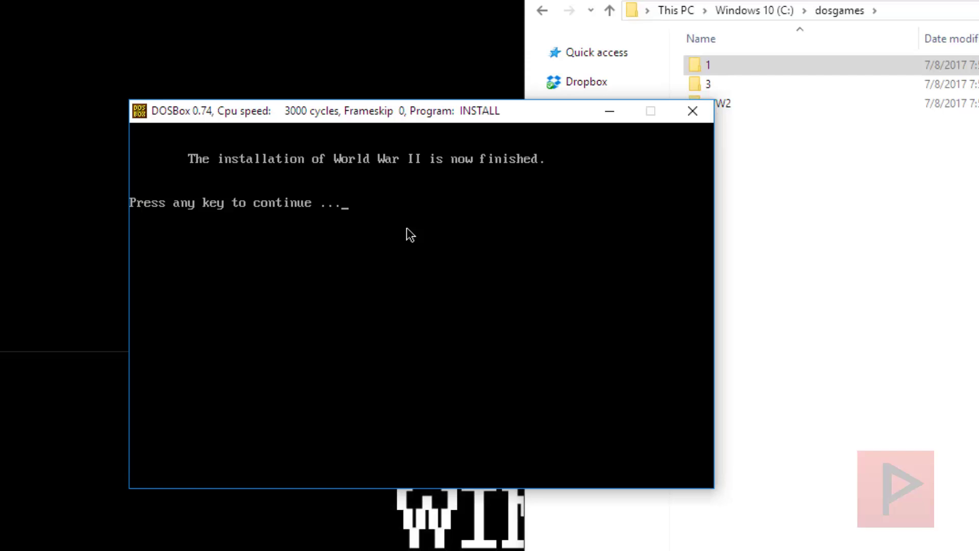
Exit the installer, run ww2 from C:\WW2, and switch to the manual.
key(Return)
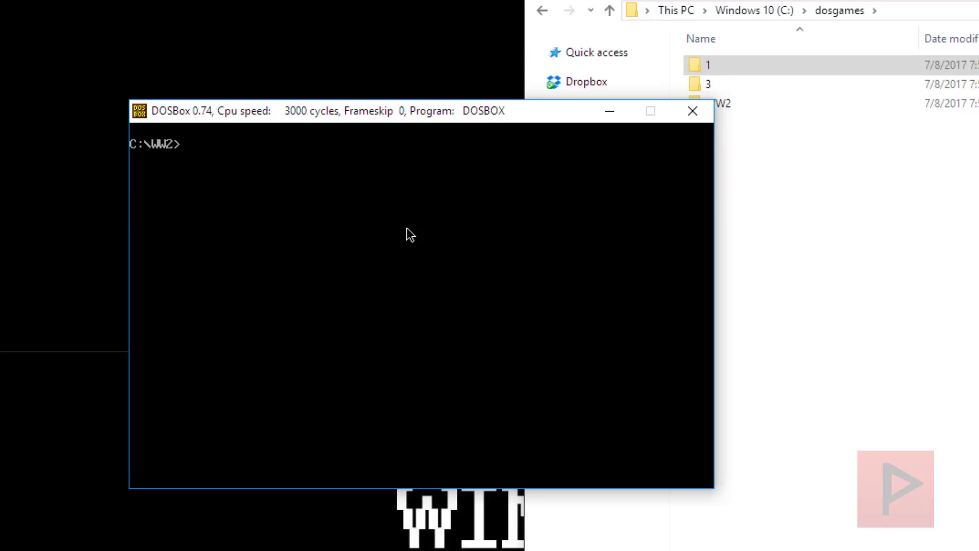
text(ww2)
key(Return)
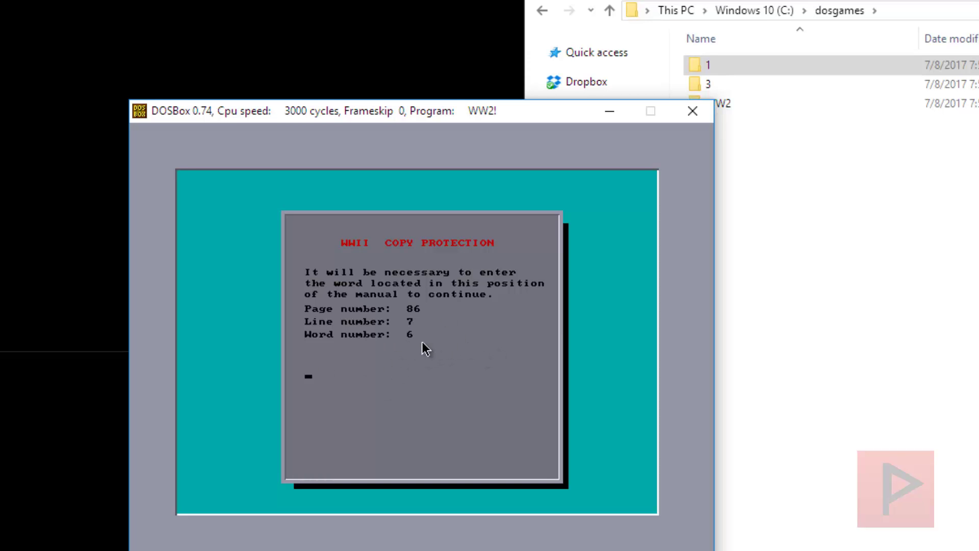
click(951, 178)
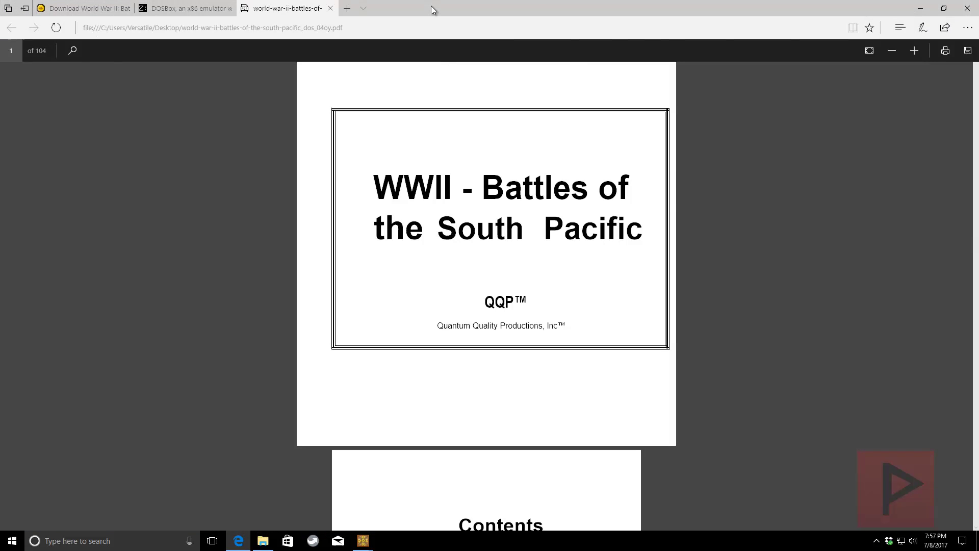
Snap the Edge manual to the right half and minimize the DOSBox status window.
key(super+Right)
click(297, 345)
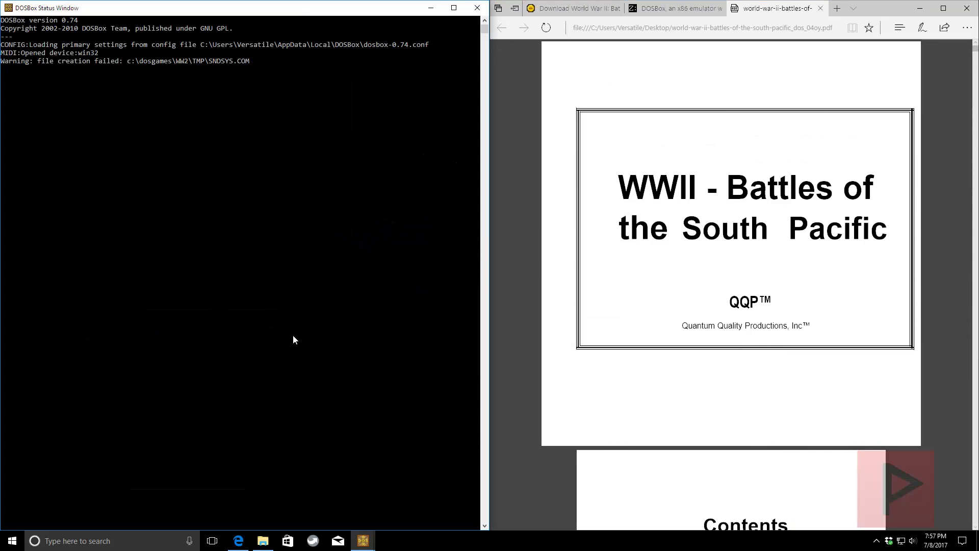
click(431, 7)
Scroll the manual to printed page 86 (PDF page 91).
scroll(784, 267, down, 2)
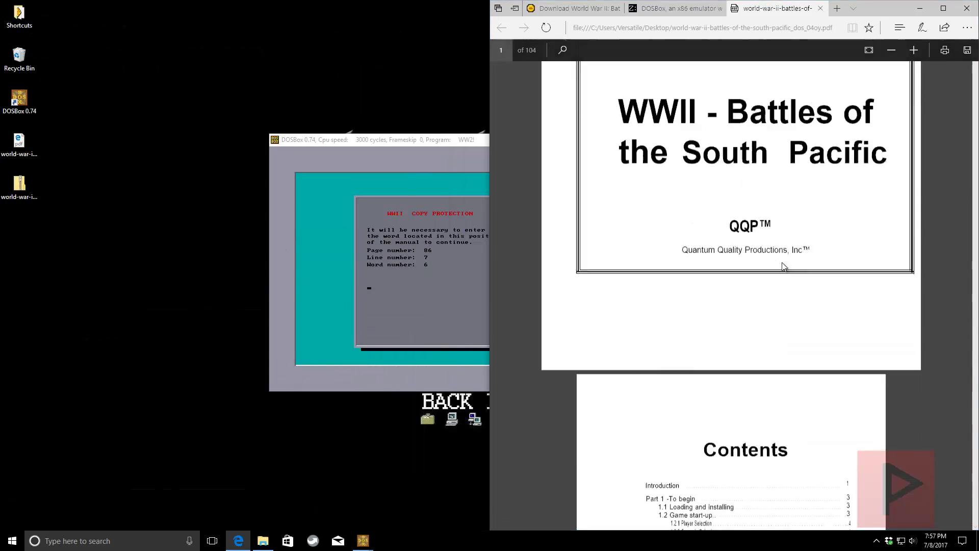
scroll(784, 266, down, 20)
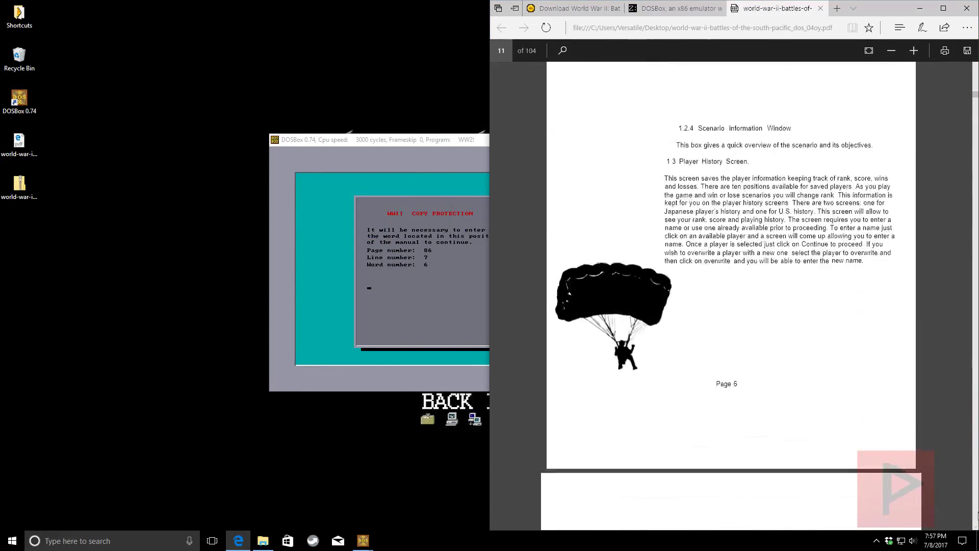
scroll(732, 296, down, 20)
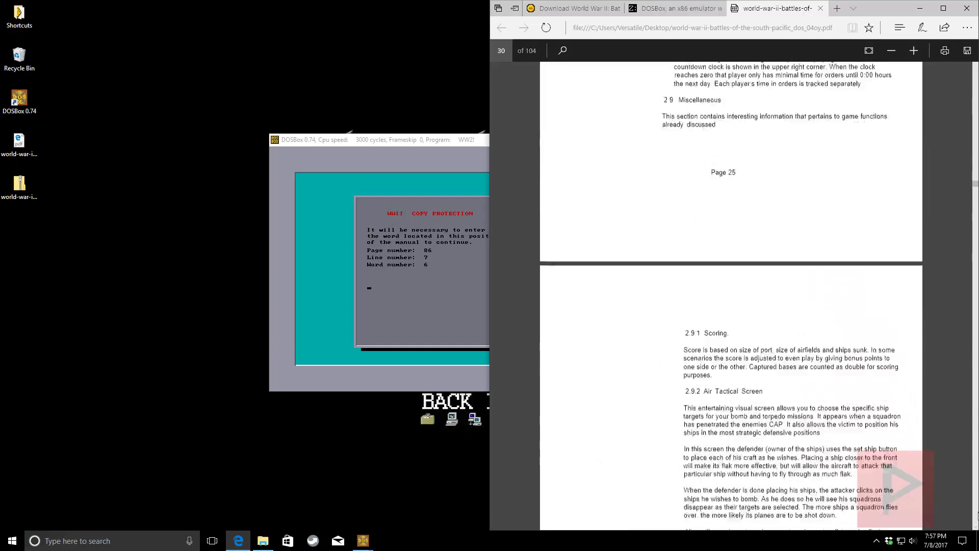
scroll(732, 296, down, 20)
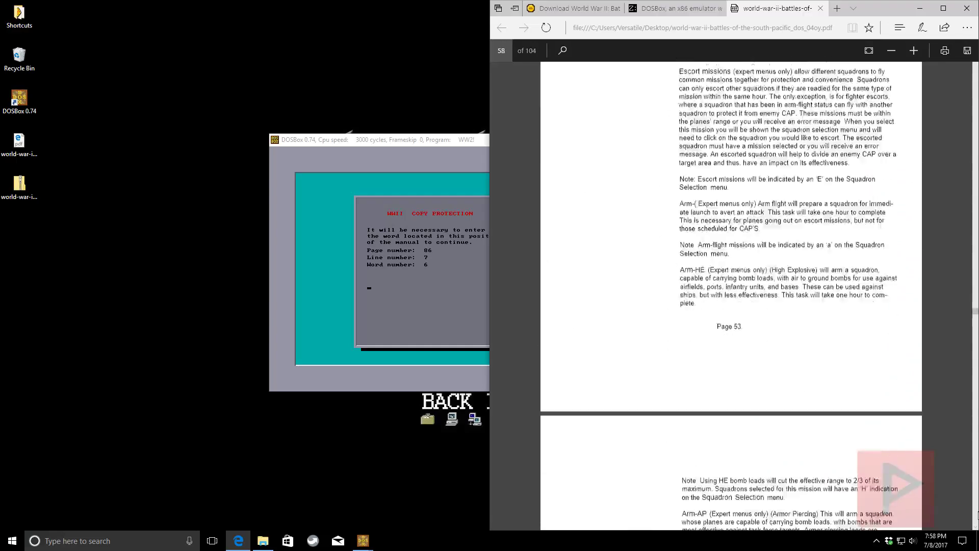
scroll(731, 296, down, 20)
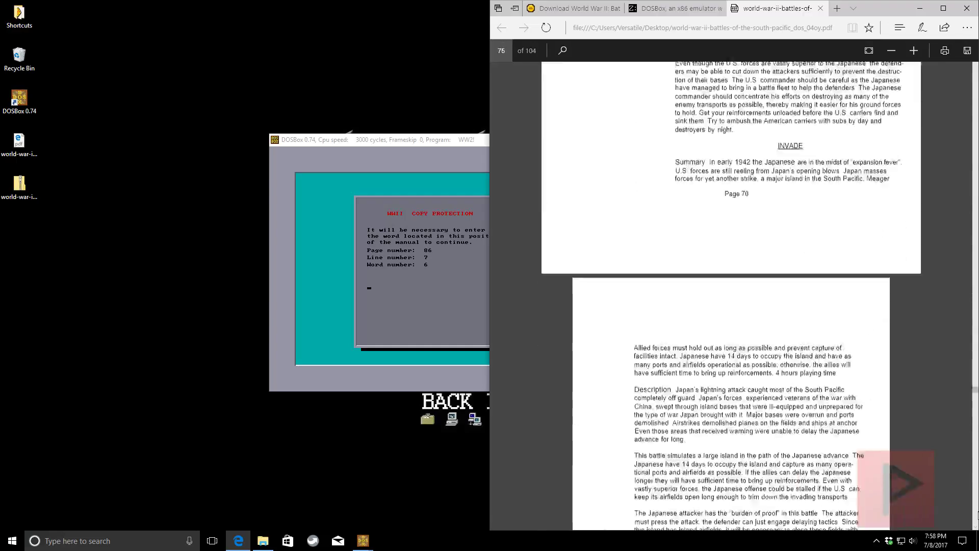
scroll(732, 296, down, 20)
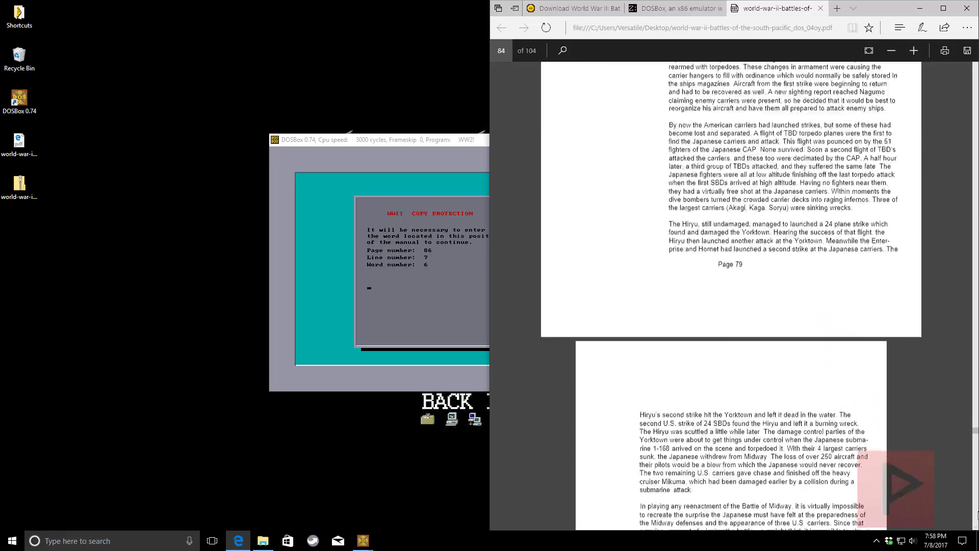
scroll(962, 447, down, 20)
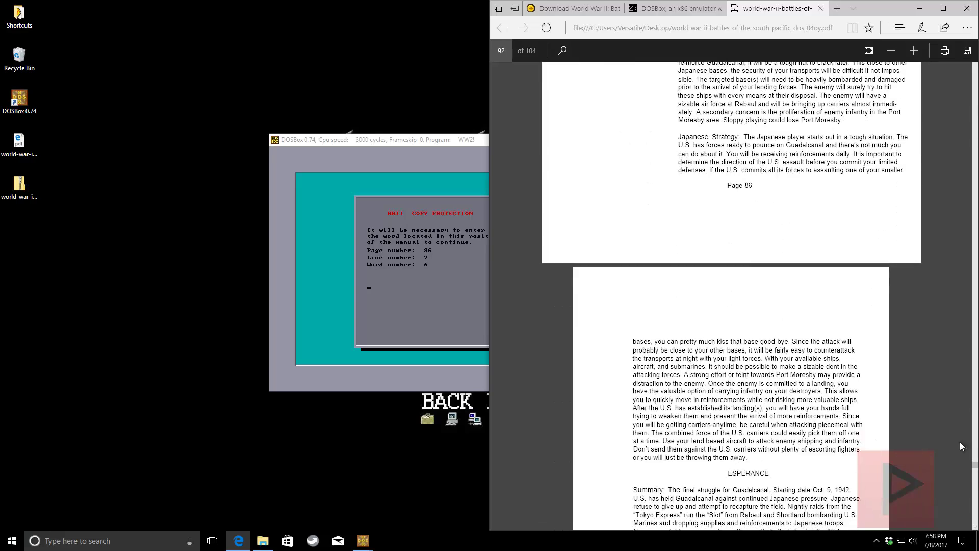
scroll(815, 323, up, 3)
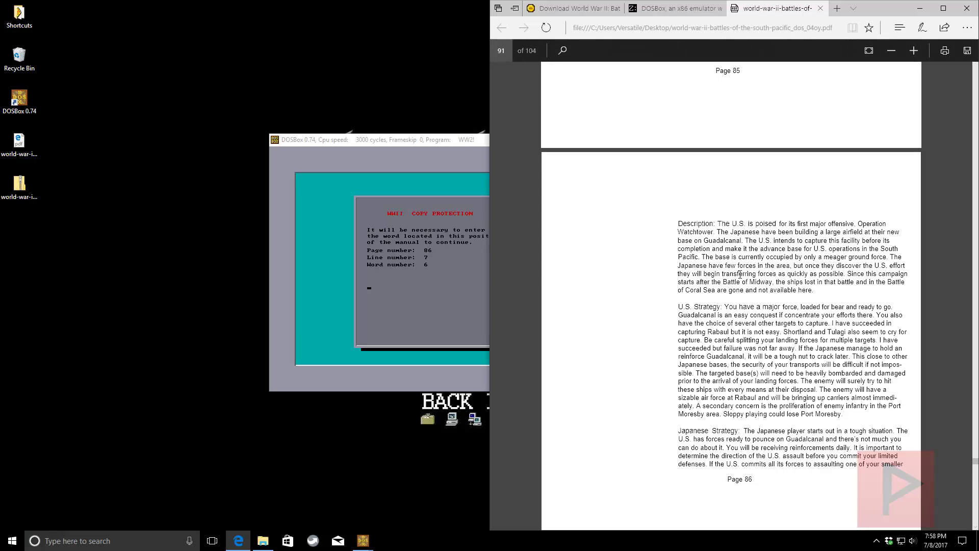
Answer the copy-protection check with 'as' and choose the Quick game type.
click(445, 325)
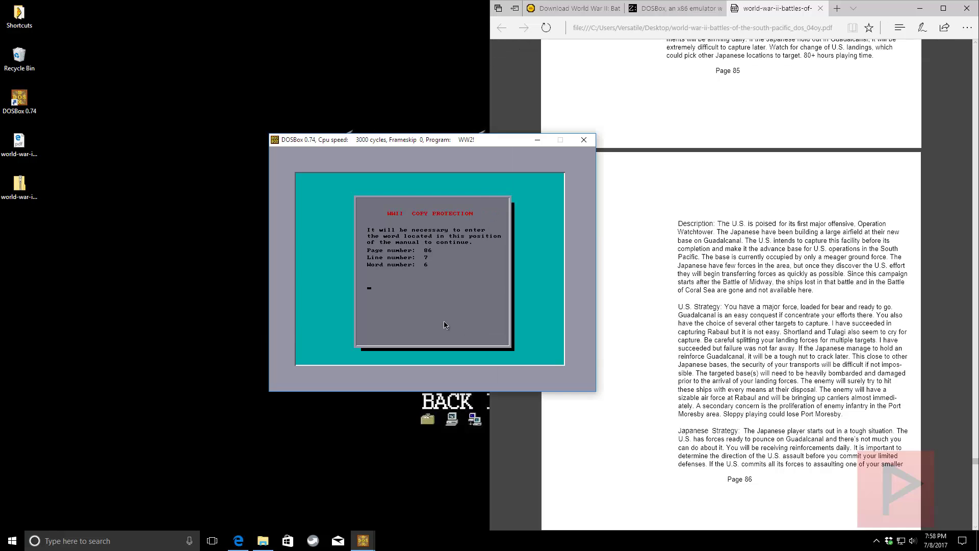
text(as)
key(Return)
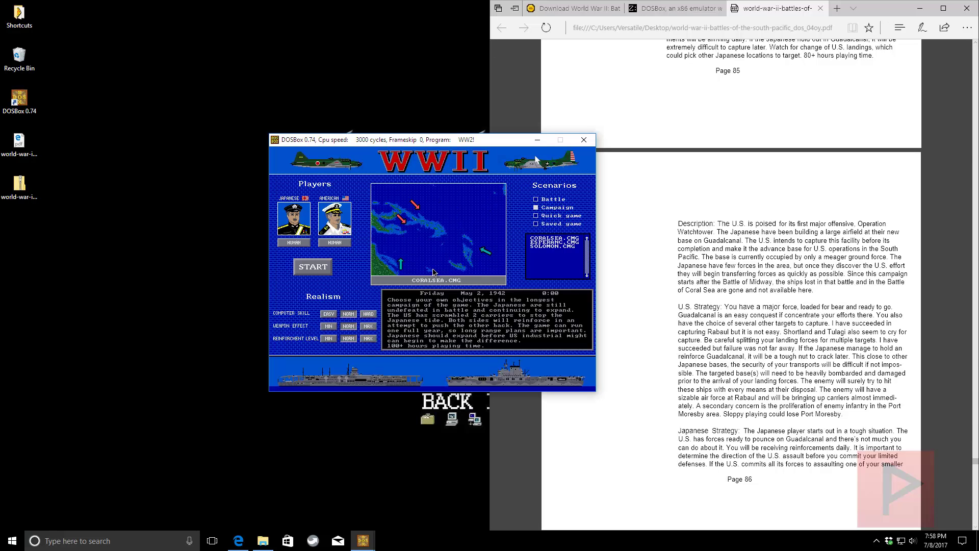
click(542, 218)
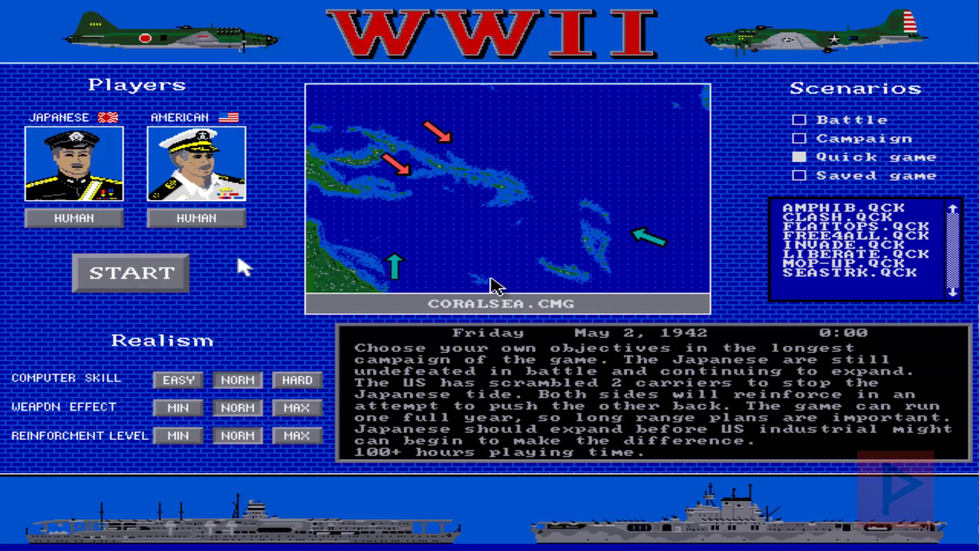
Set Americans to COMPUTER, start the game, and create Japanese player '1'.
click(197, 218)
click(163, 273)
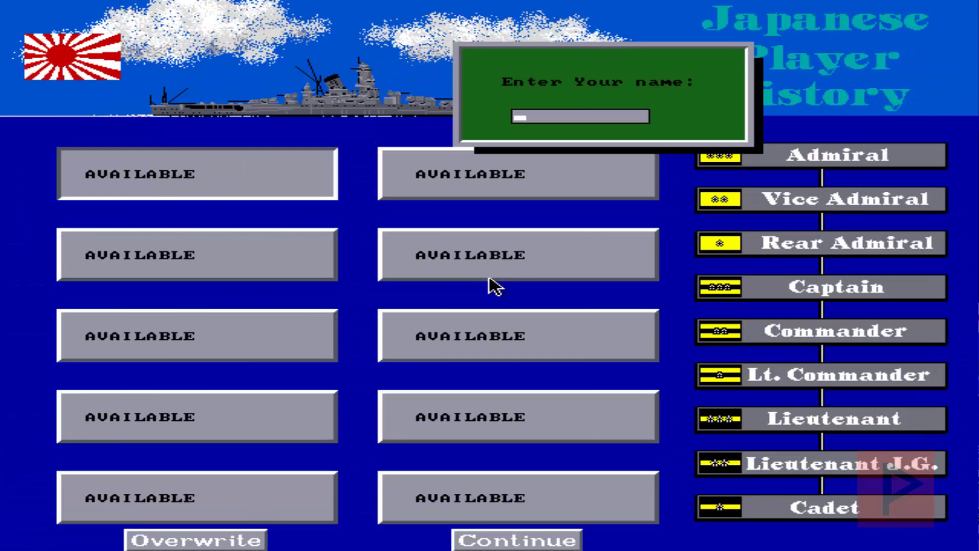
text(1)
key(Return)
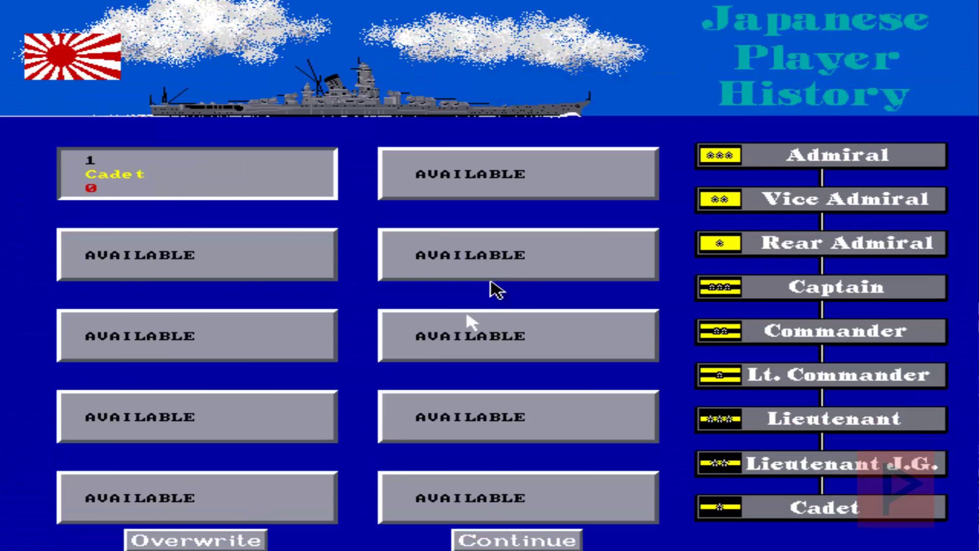
click(516, 539)
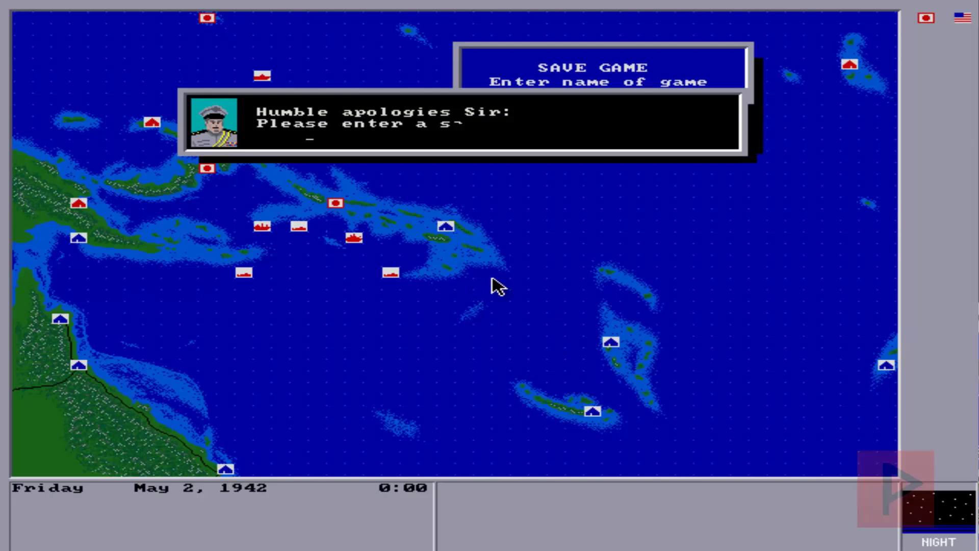
Dismiss the advisor and save prompts, begin the Japanese turn, then close DOSBox.
click(495, 286)
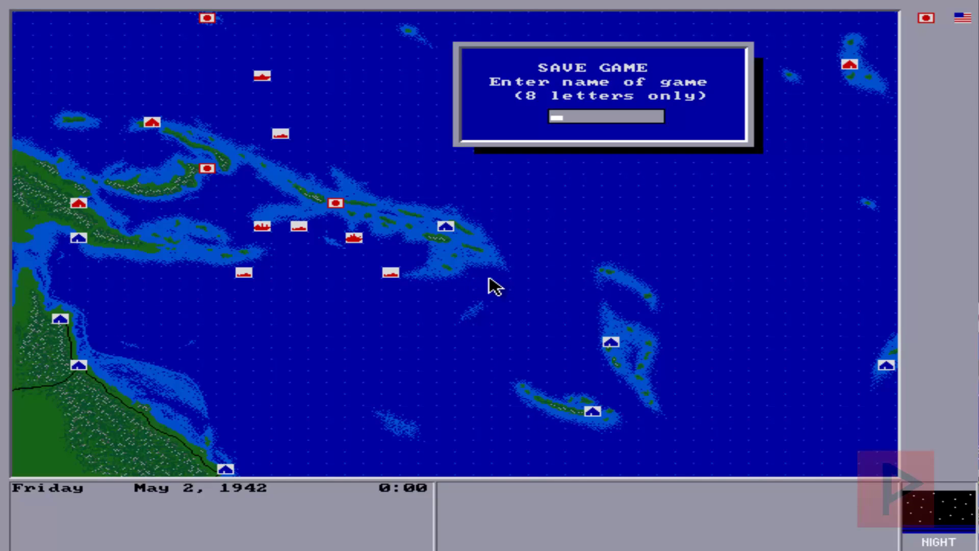
key(Return)
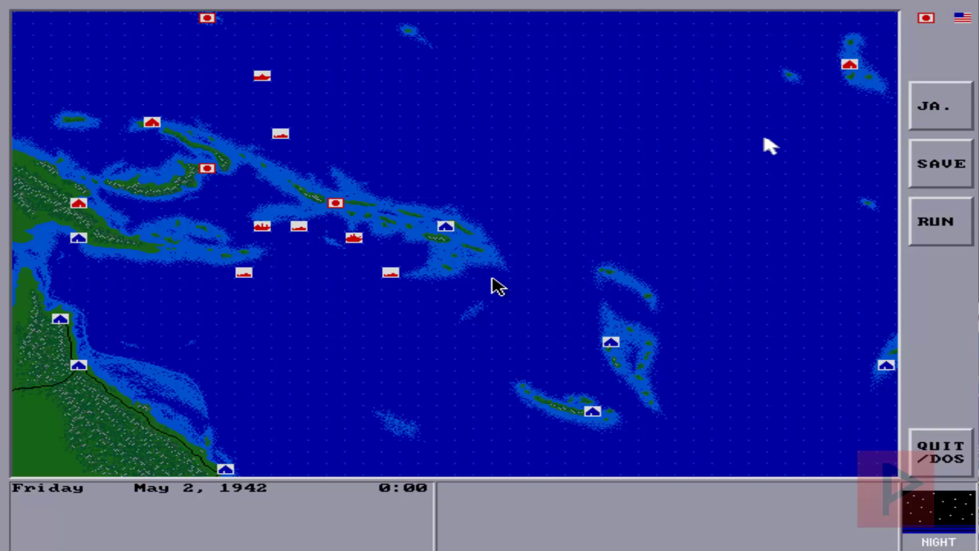
click(951, 94)
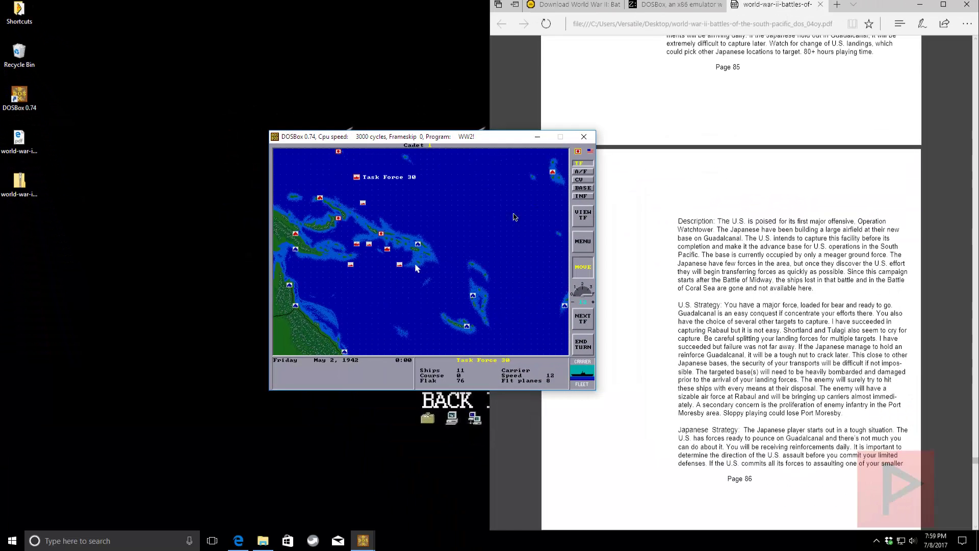
click(584, 137)
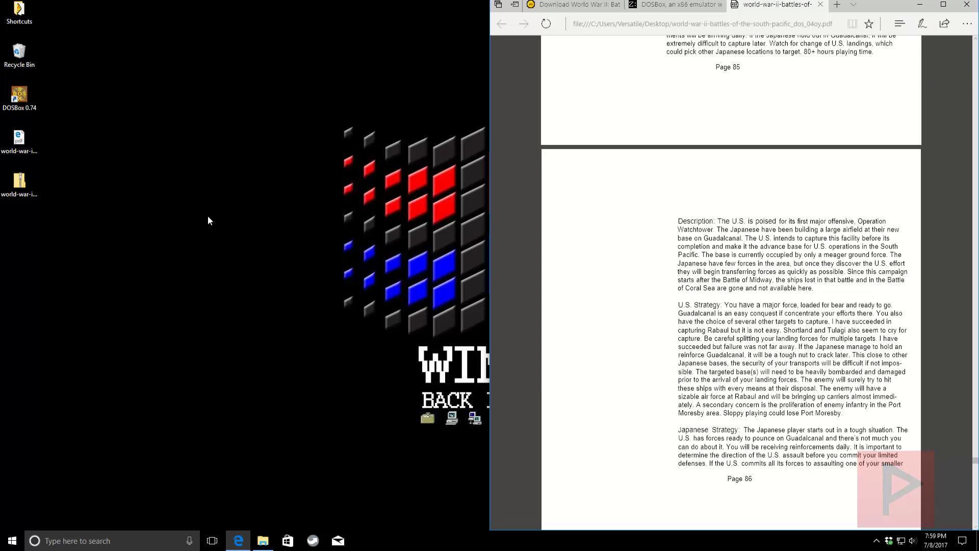
Test-launch DOSBox, then close it, the Edge manual and the dosgames window.
double_click(18, 103)
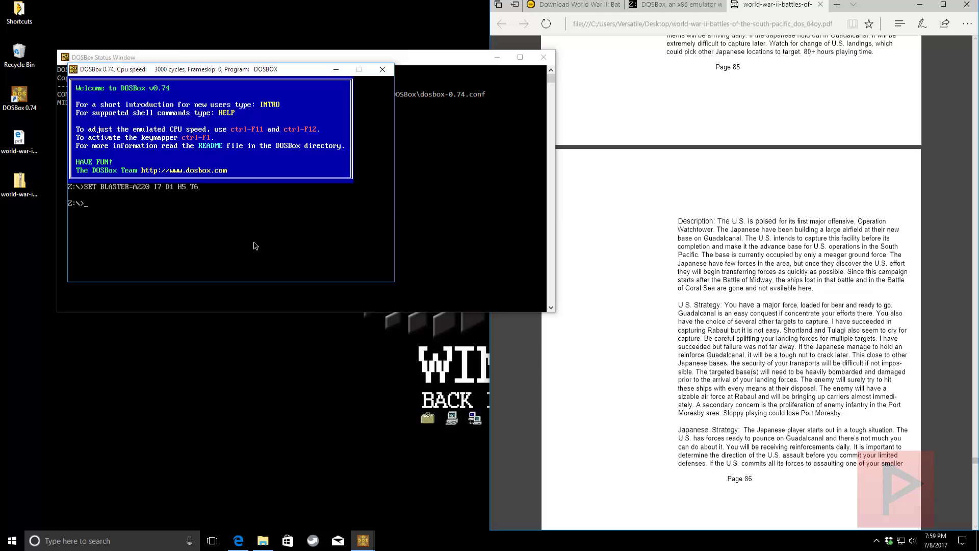
click(384, 70)
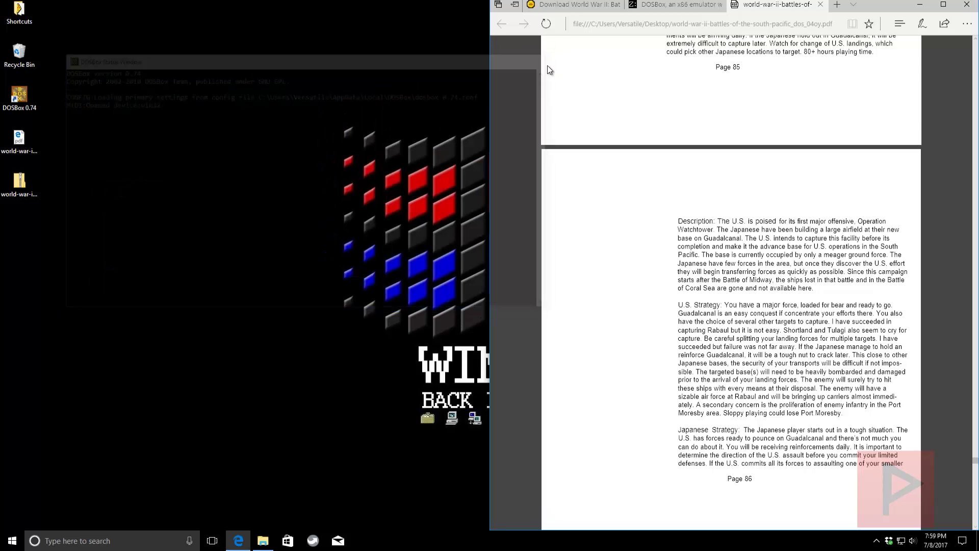
click(967, 6)
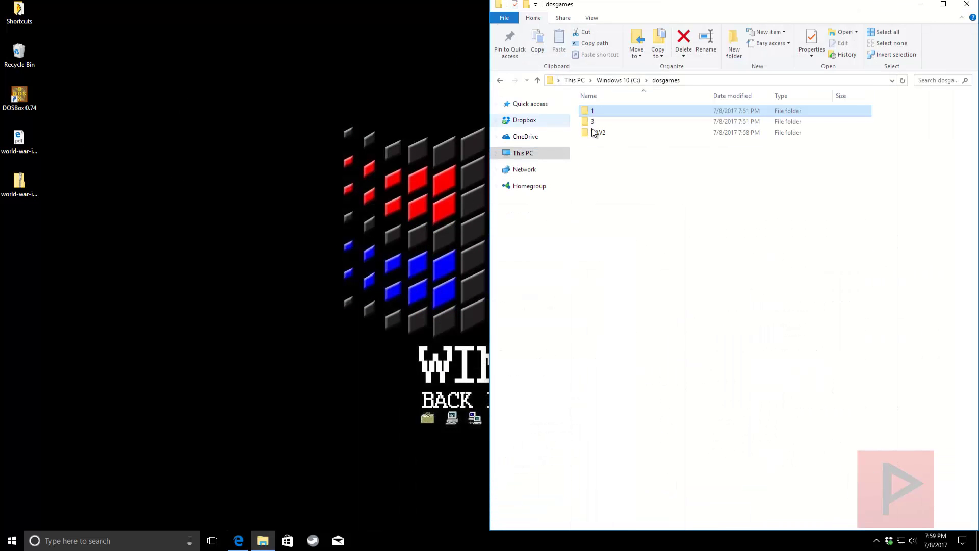
key(alt+F4)
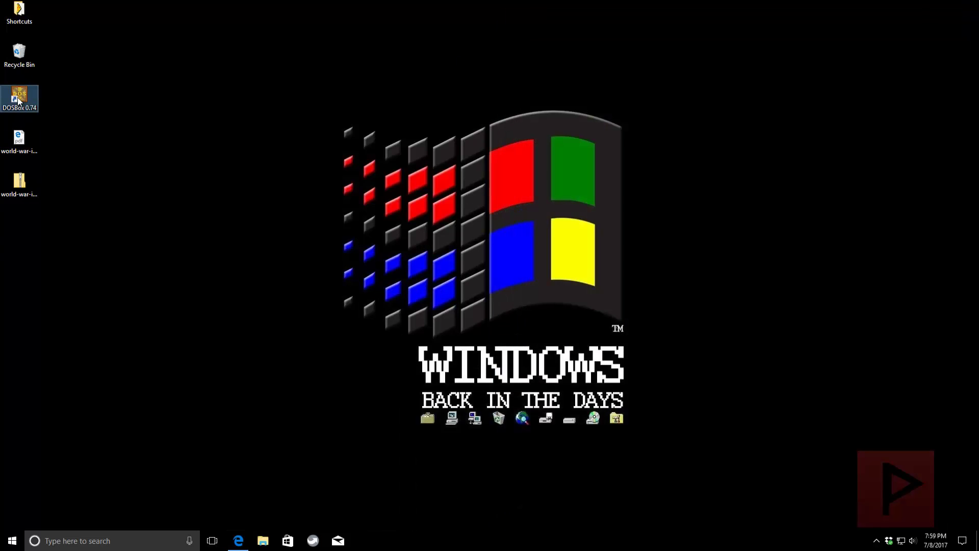
Open the DOSBox 0.74 shortcut's Properties and go to its install folder.
right_click(19, 100)
click(106, 340)
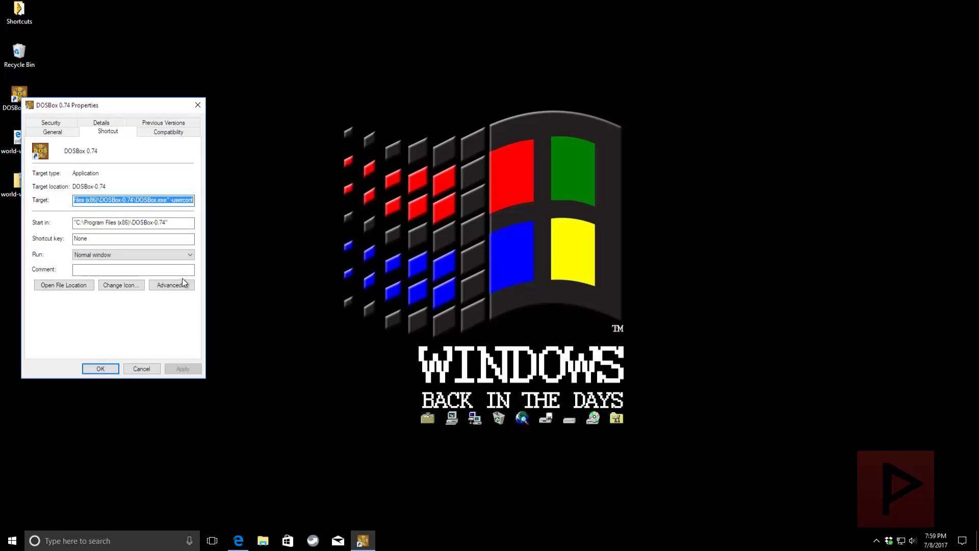
click(69, 286)
click(605, 324)
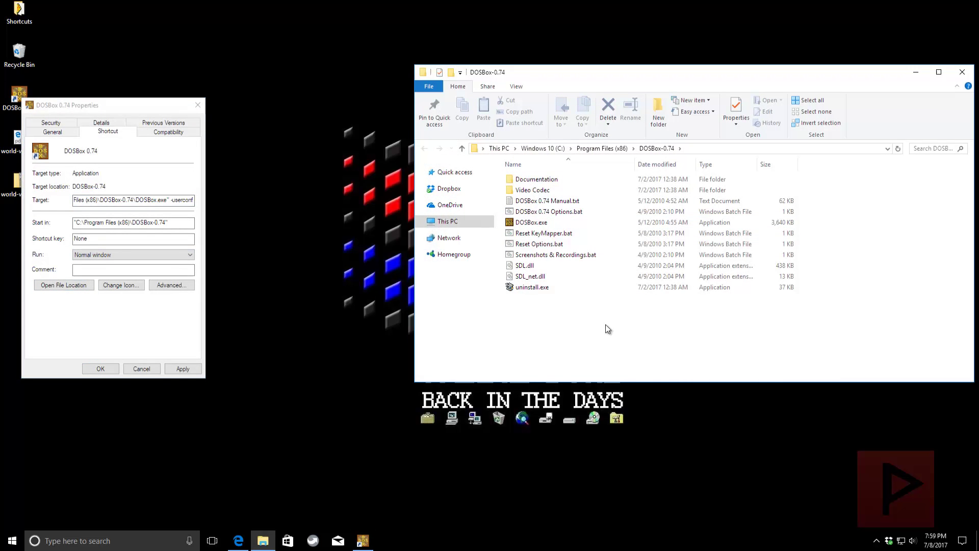
Open dosbox-0.74.conf via DOSBox 0.74 Options and save a copy to the Desktop as All Files.
double_click(563, 214)
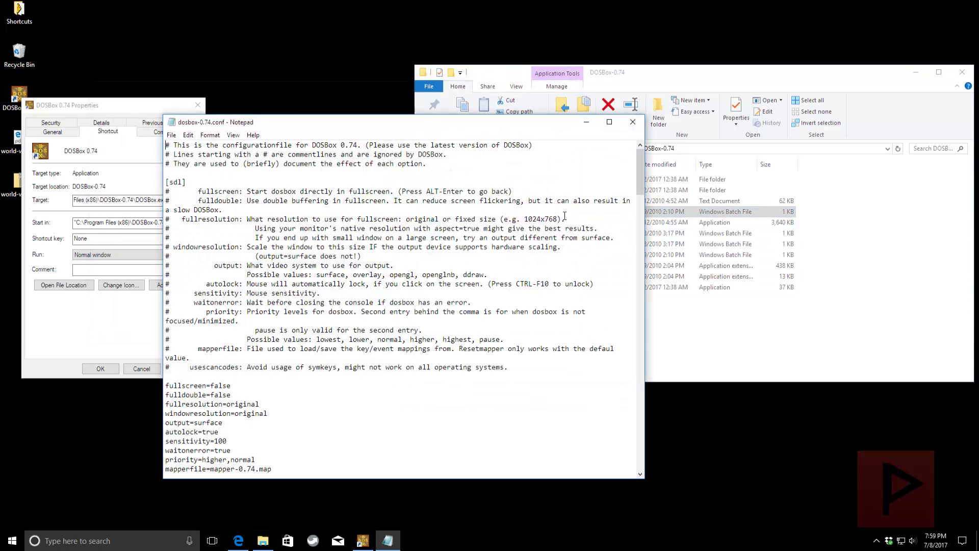
click(172, 135)
click(189, 179)
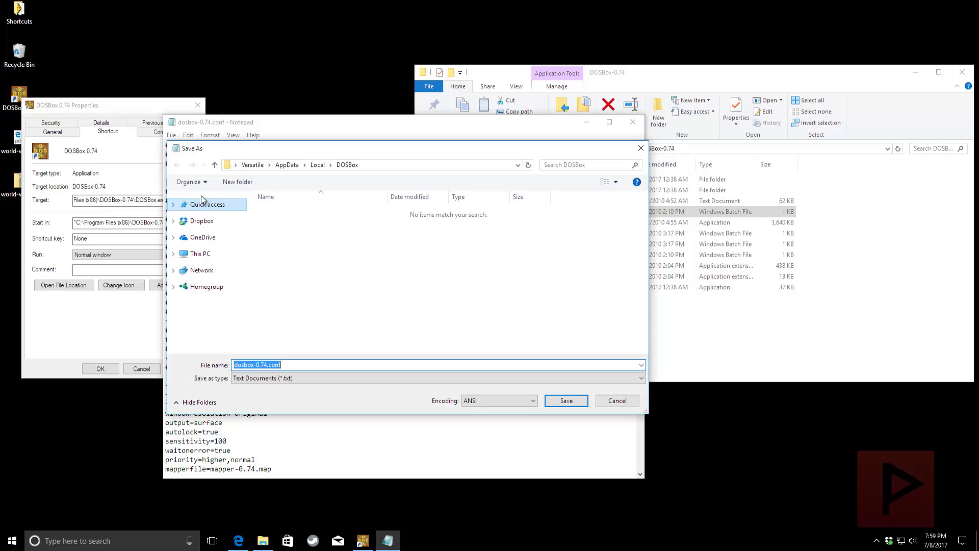
click(203, 255)
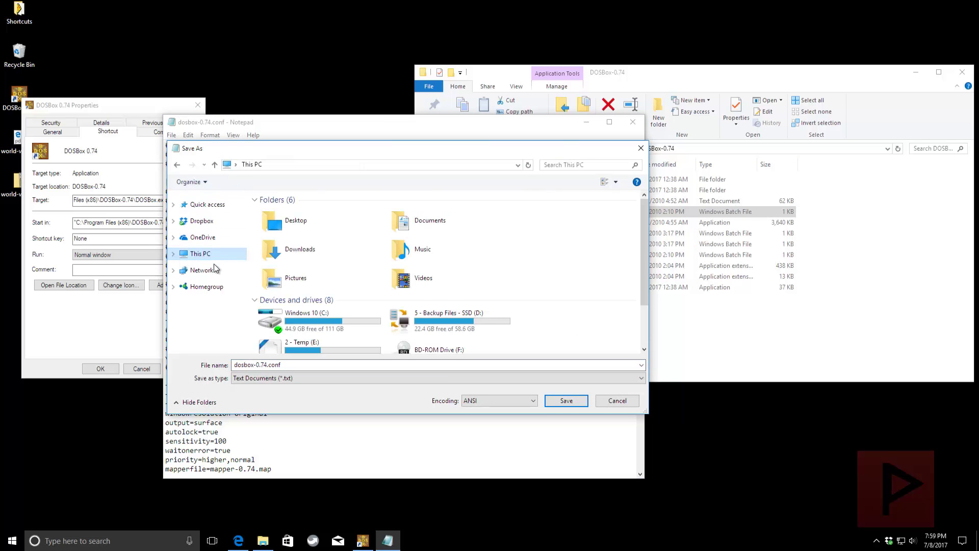
click(301, 220)
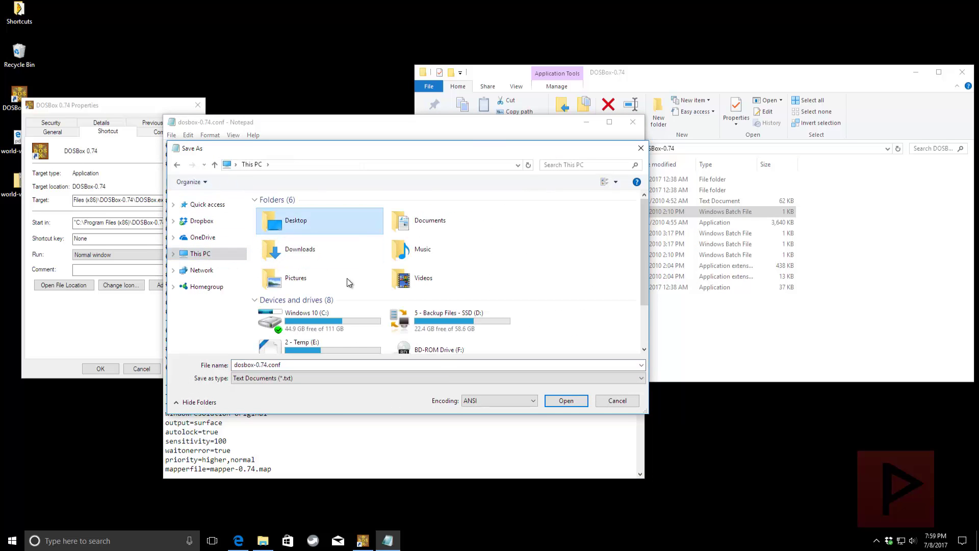
click(341, 378)
click(324, 396)
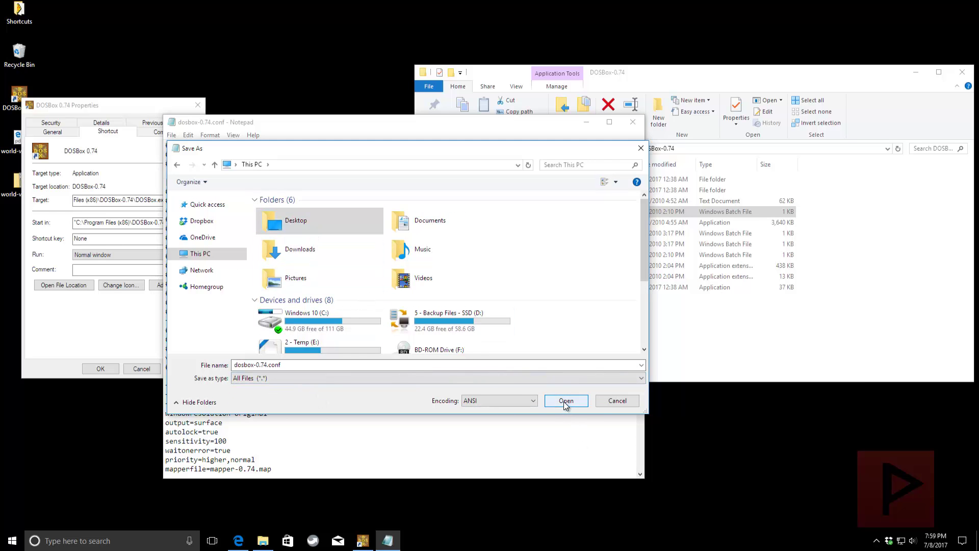
double_click(302, 224)
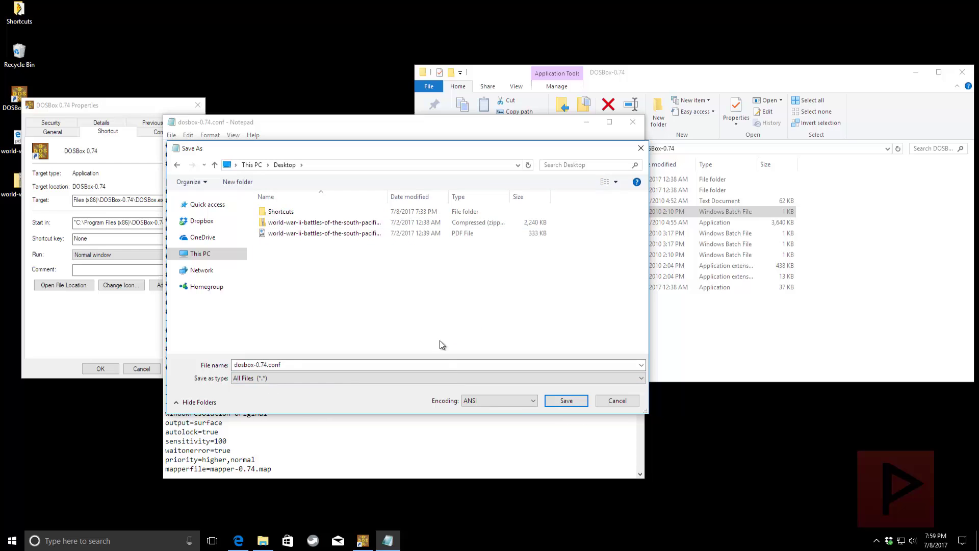
click(562, 402)
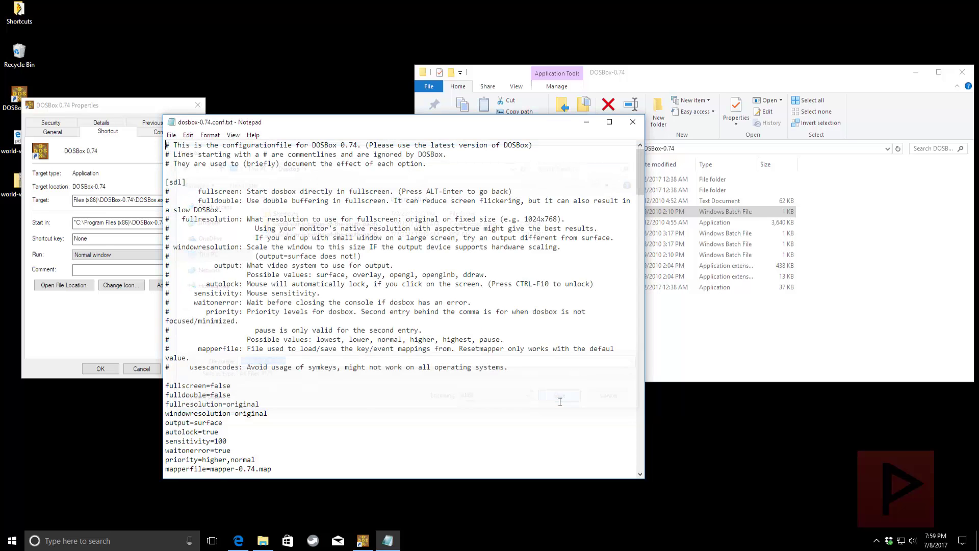
Close Notepad and the shortcut Properties, then open the Desktop config copy.
click(632, 123)
click(203, 108)
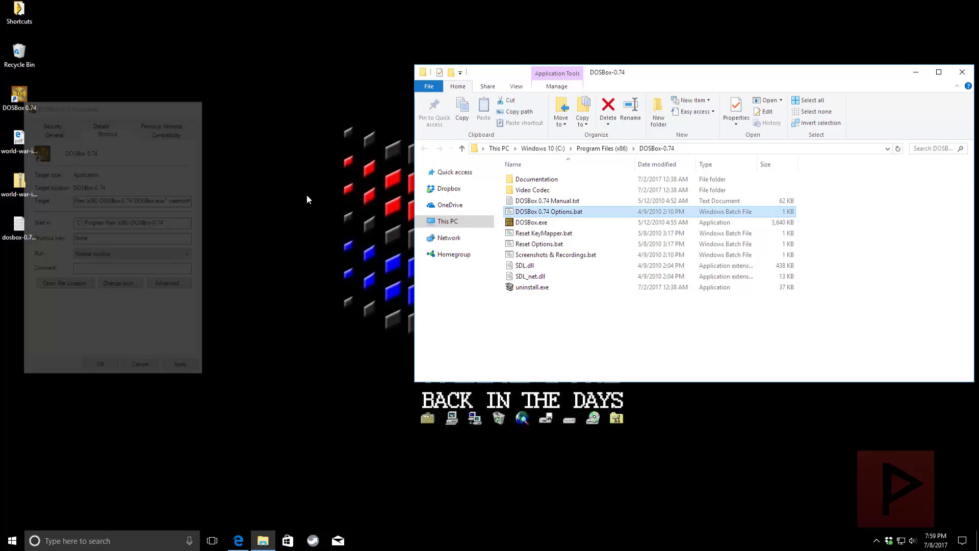
double_click(24, 228)
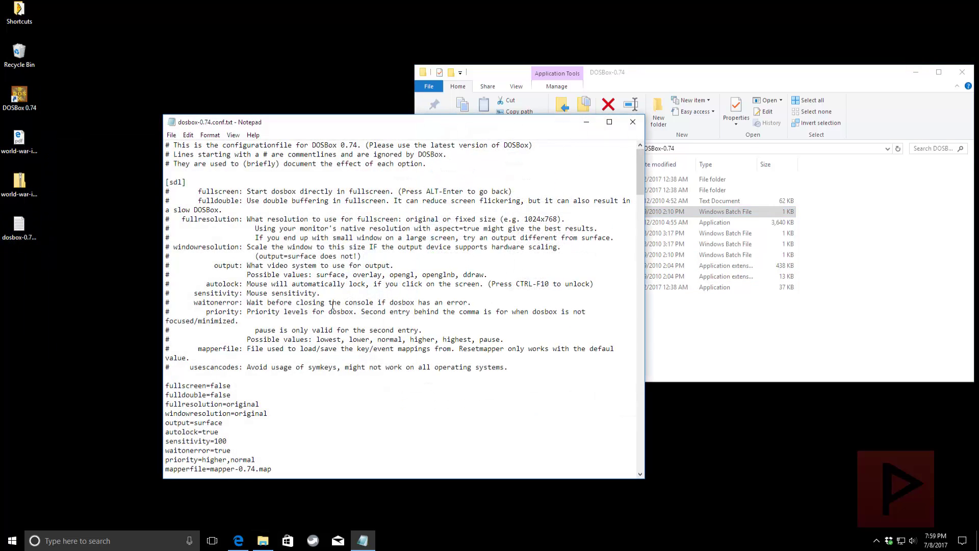
Add 'mount c c:\dosgames\ww2', 'c:' and 'ww2' under [autoexec] and save.
scroll(455, 299, down, 20)
scroll(455, 299, down, 20)
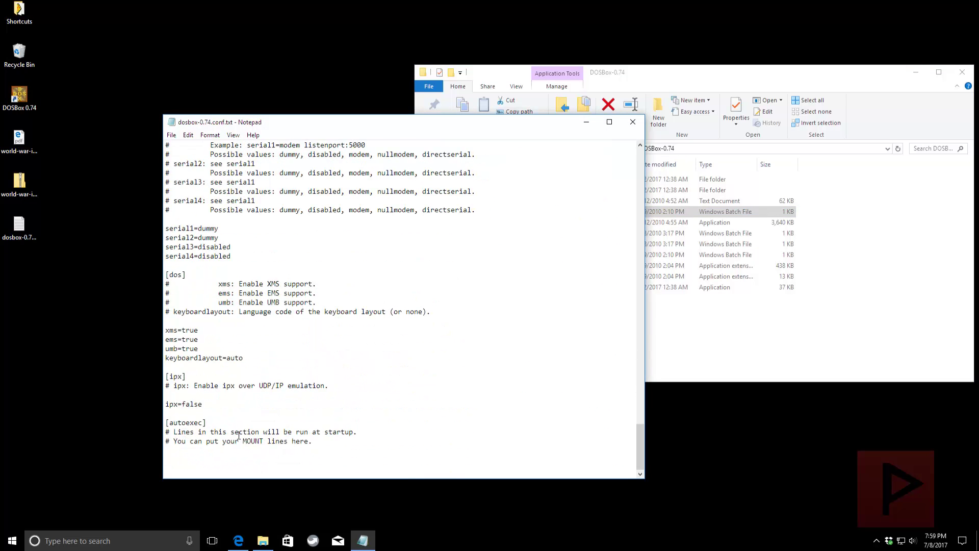
click(270, 450)
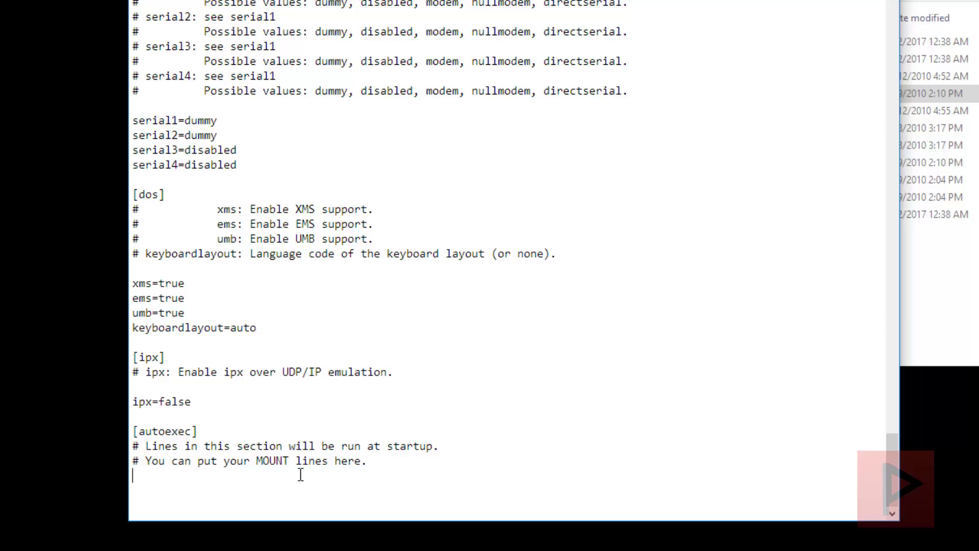
text(mount c c:\dosgames)
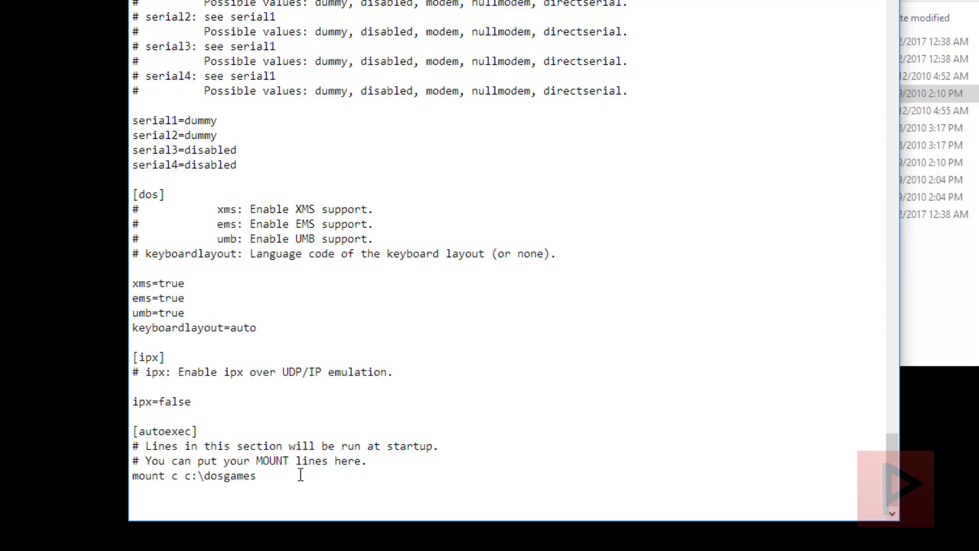
text(\ww2)
key(Return)
text(c:)
key(Return)
text(ww2)
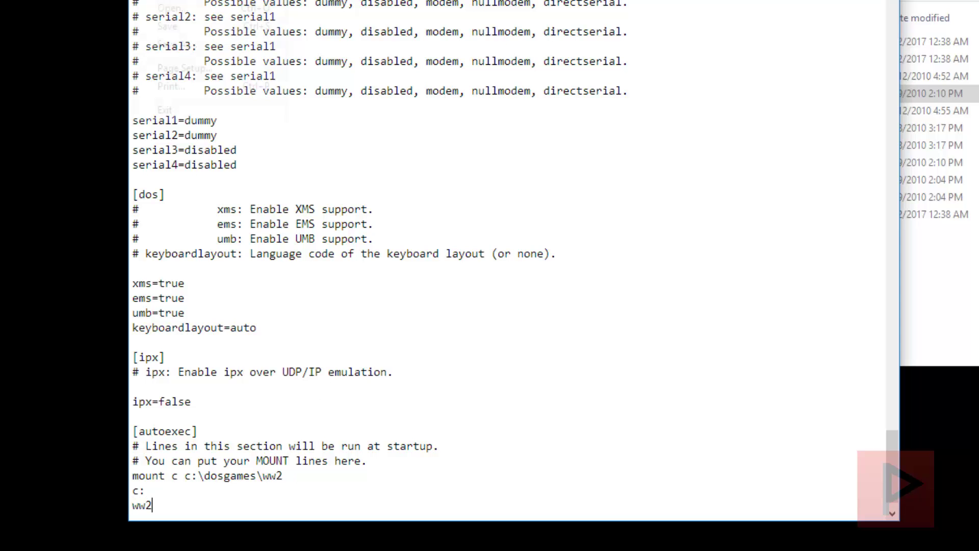
click(143, 1)
click(181, 23)
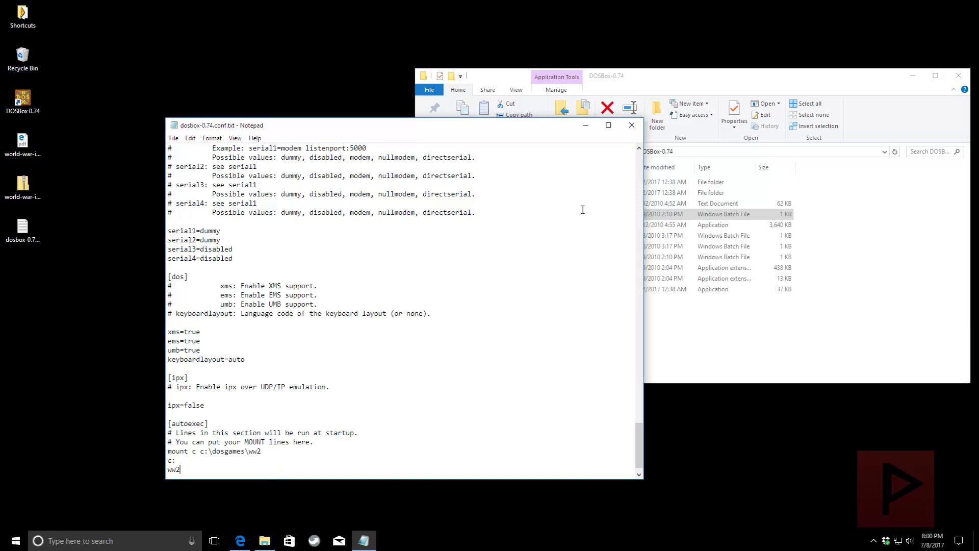
Close Notepad and rename the Desktop config to dosbox-0.74.conf, dropping the .txt extension.
click(632, 125)
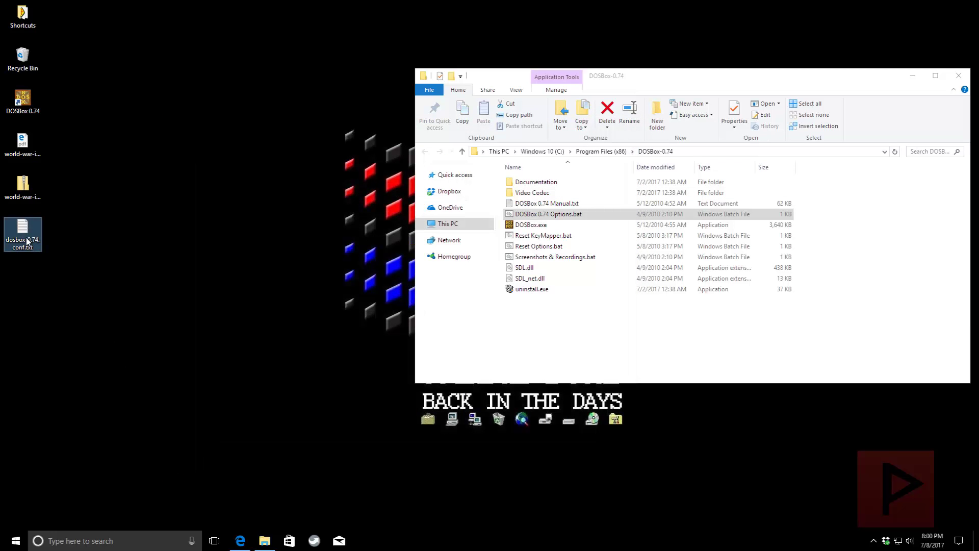
right_click(27, 240)
key(m)
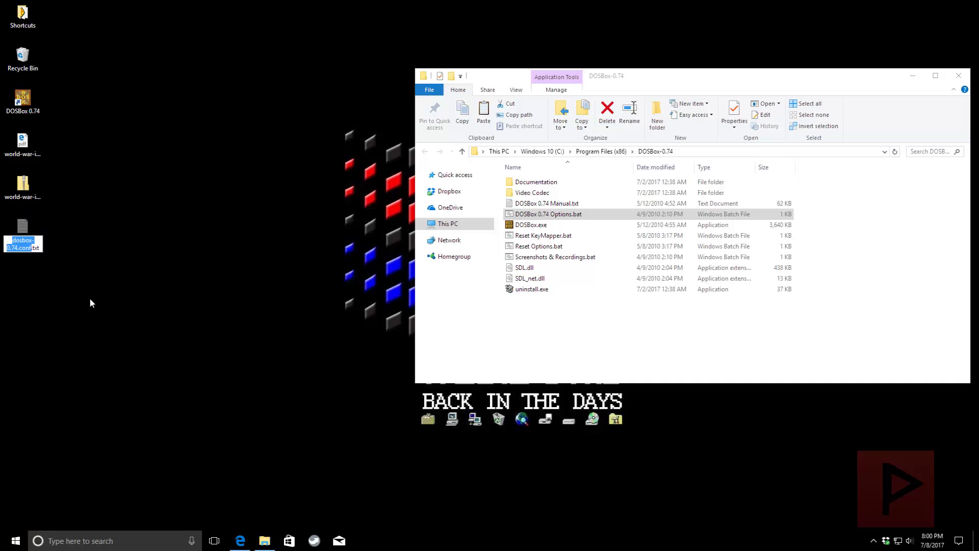
key(End)
key(BackSpace)
key(BackSpace)
key(BackSpace)
key(BackSpace)
key(Return)
click(542, 275)
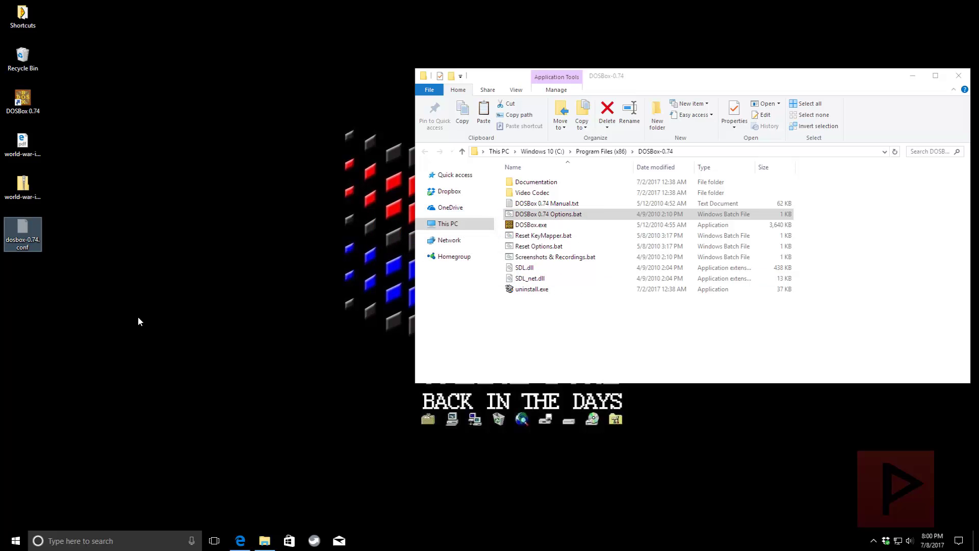
Move dosbox-0.74.conf into C:\dosgames\WW2.
click(459, 227)
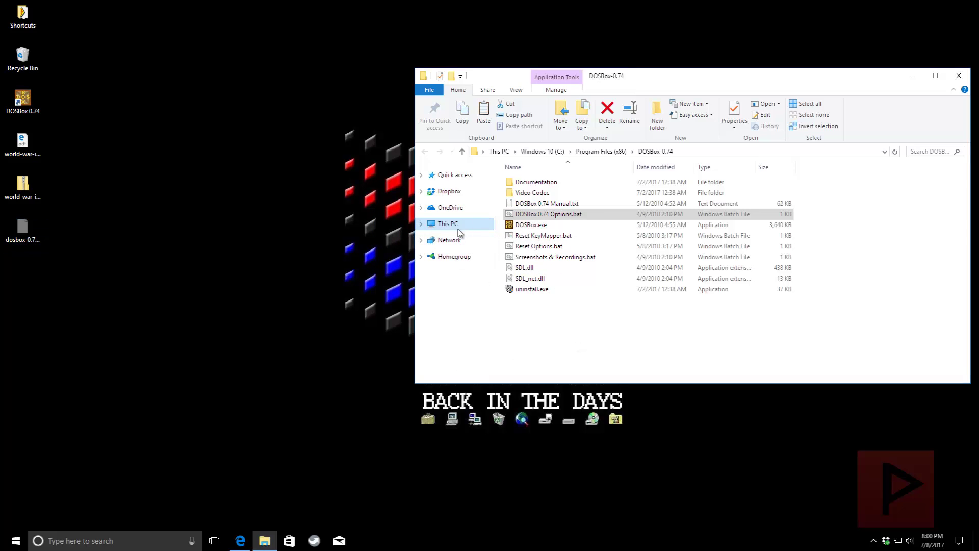
double_click(586, 183)
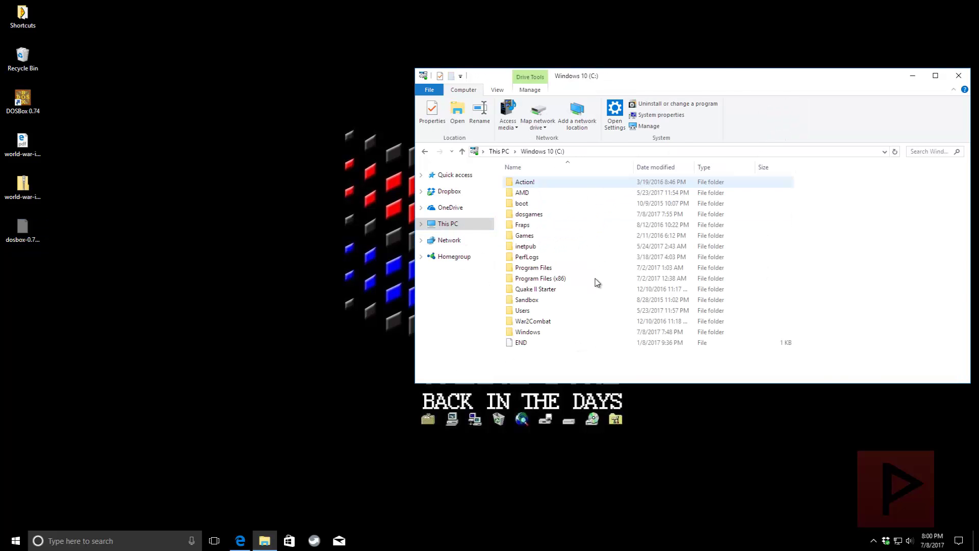
double_click(553, 213)
double_click(551, 204)
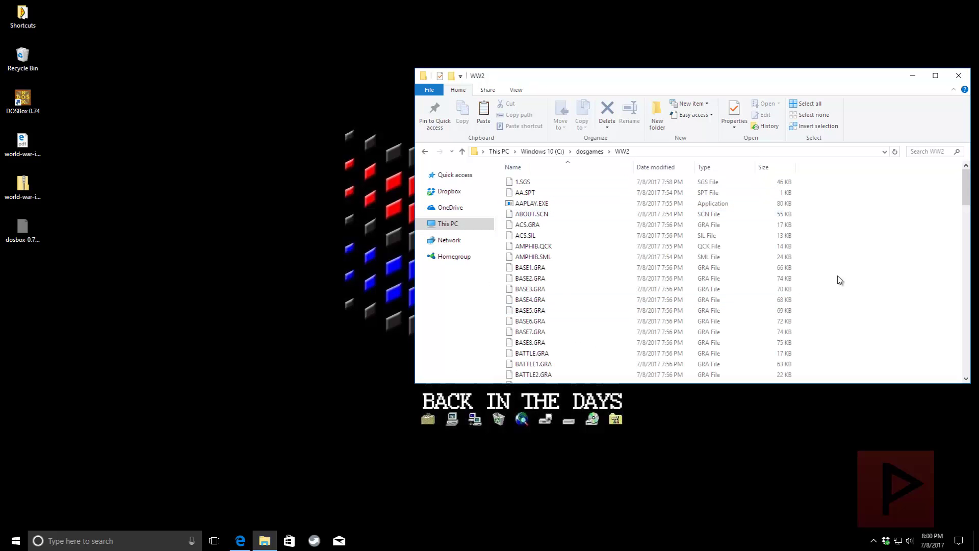
right_click(837, 278)
click(862, 361)
scroll(861, 337, down, 15)
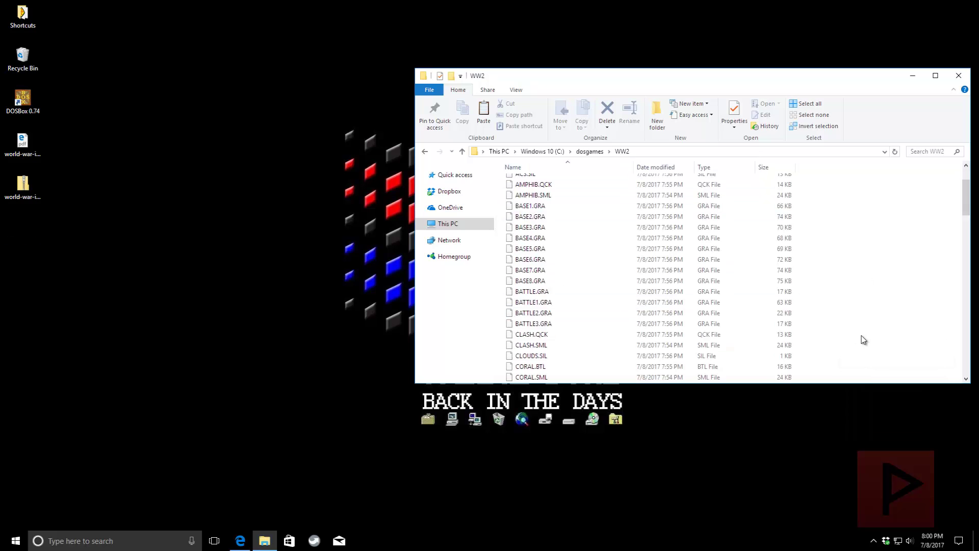
scroll(868, 338, down, 10)
scroll(663, 326, up, 6)
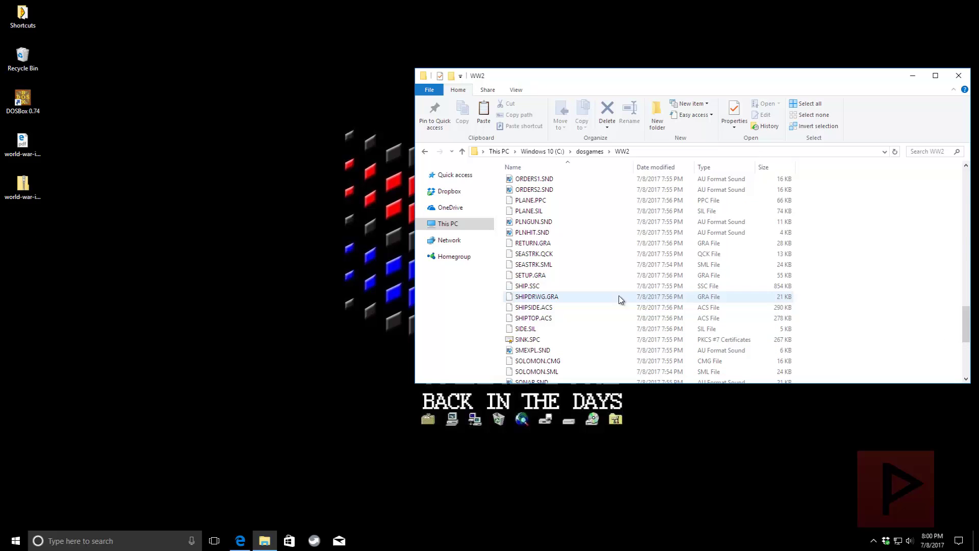
Make a new shortcut from the DOSBox 0.74 shortcut and name it WW2.
click(204, 267)
click(34, 110)
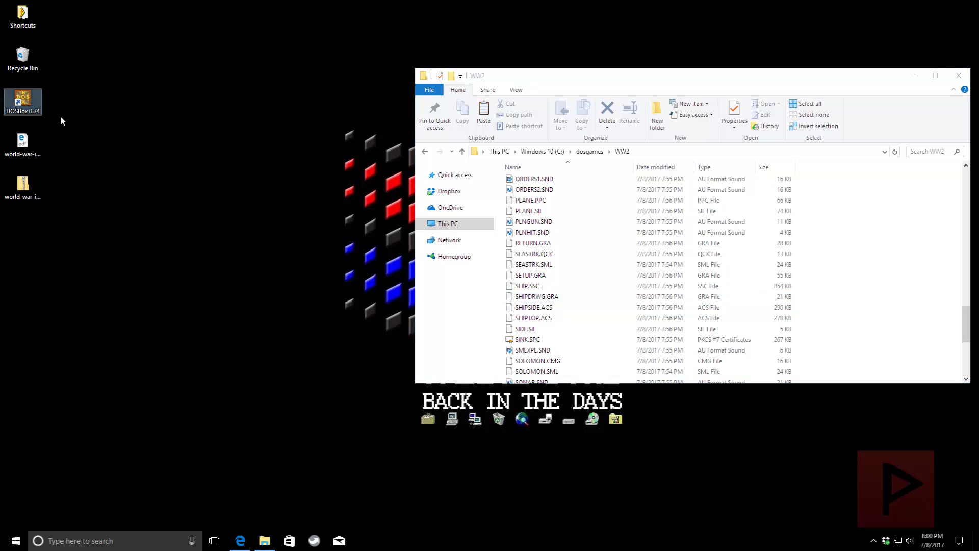
drag(29, 106, 104, 163)
drag(124, 240, 113, 271)
click(186, 334)
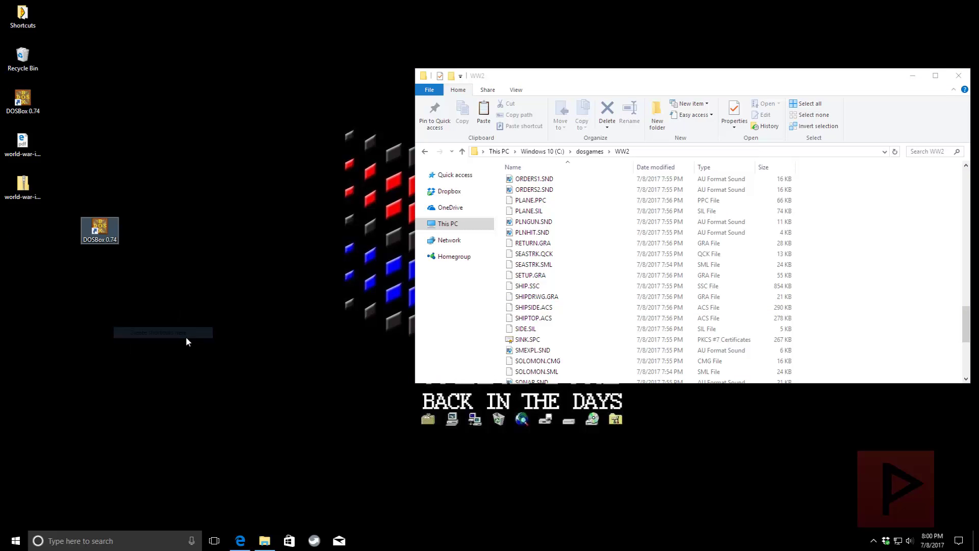
key(F2)
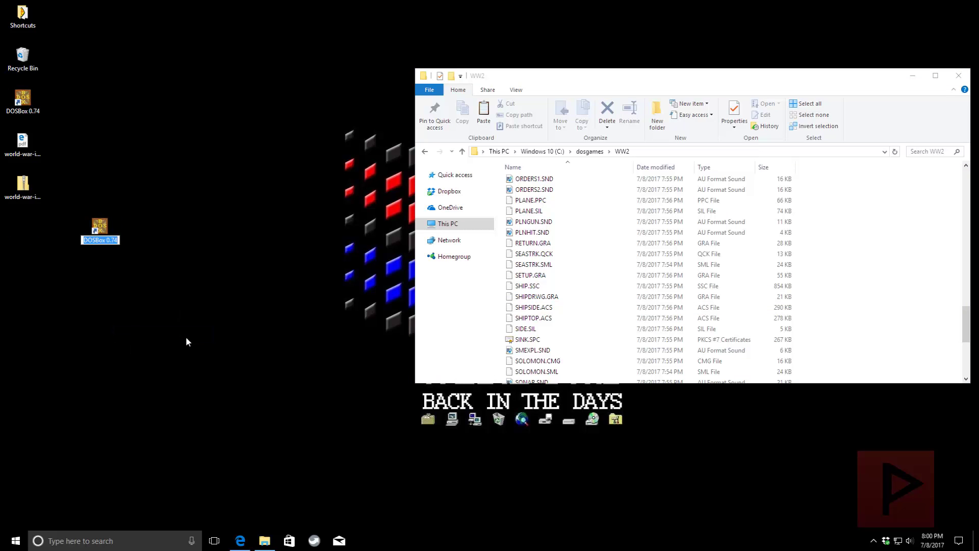
text(WW2)
key(Return)
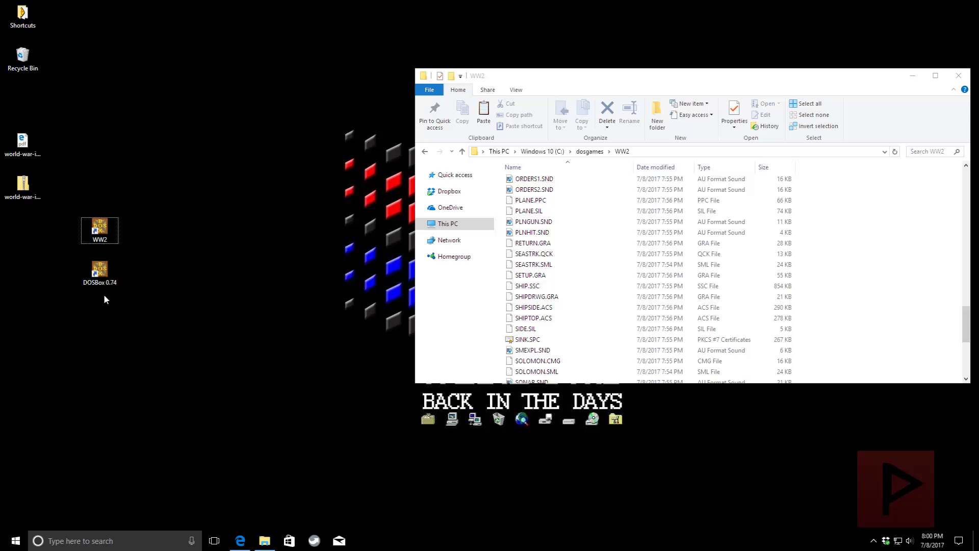
Move the duplicate DOSBox 0.74 shortcut aside and delete it, then select WW2.
drag(100, 275, 23, 275)
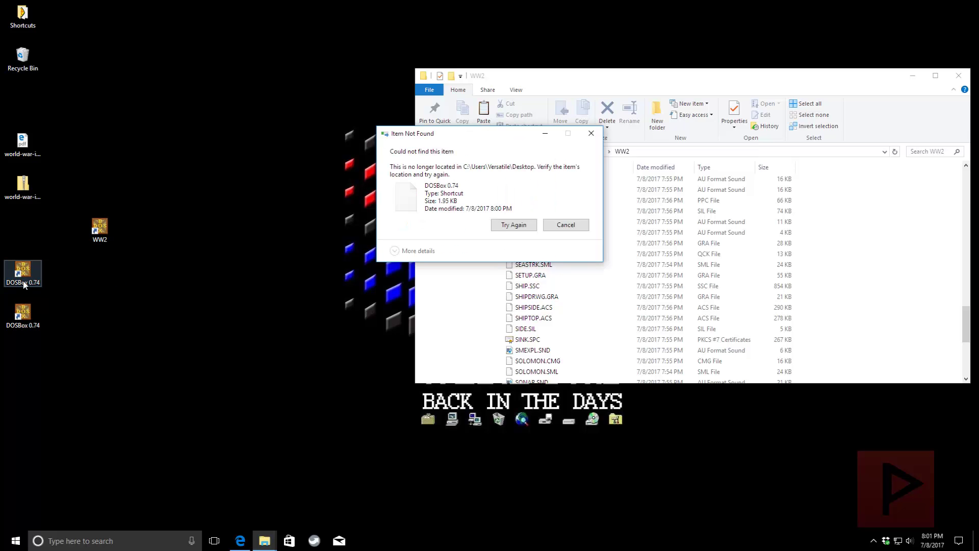
key(Escape)
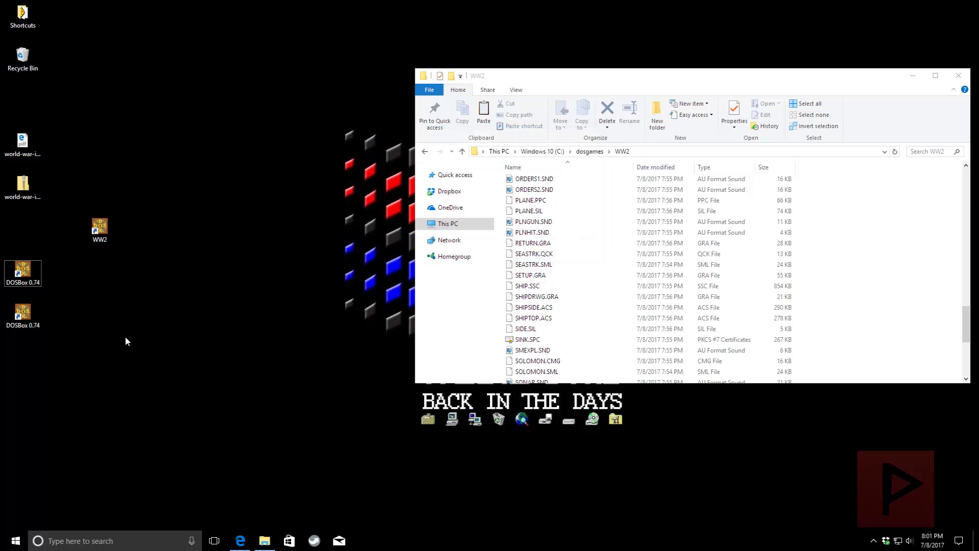
key(Delete)
click(95, 237)
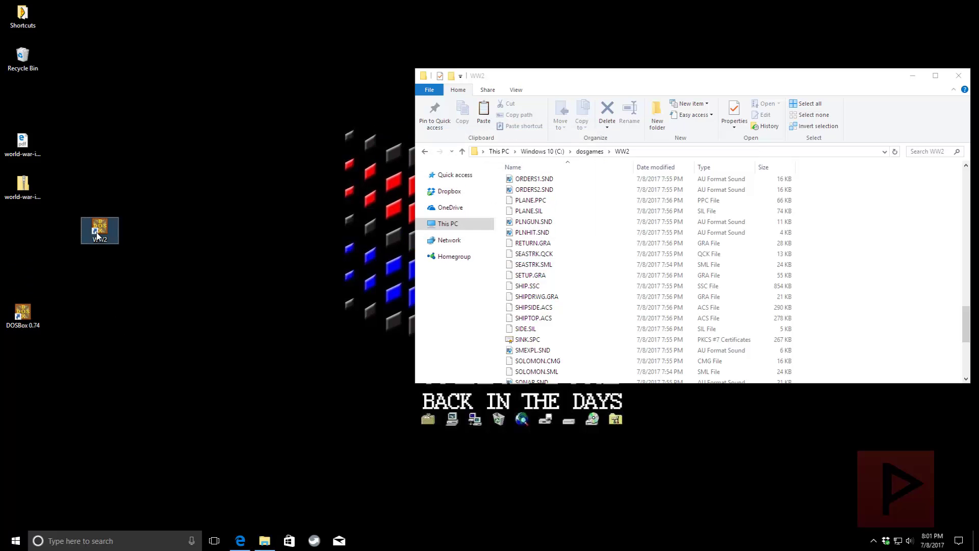
right_click(97, 234)
In WW2's Properties, replace the Target's -userconf switch with -conf "c:\dosgames\ww2\dos.
click(169, 471)
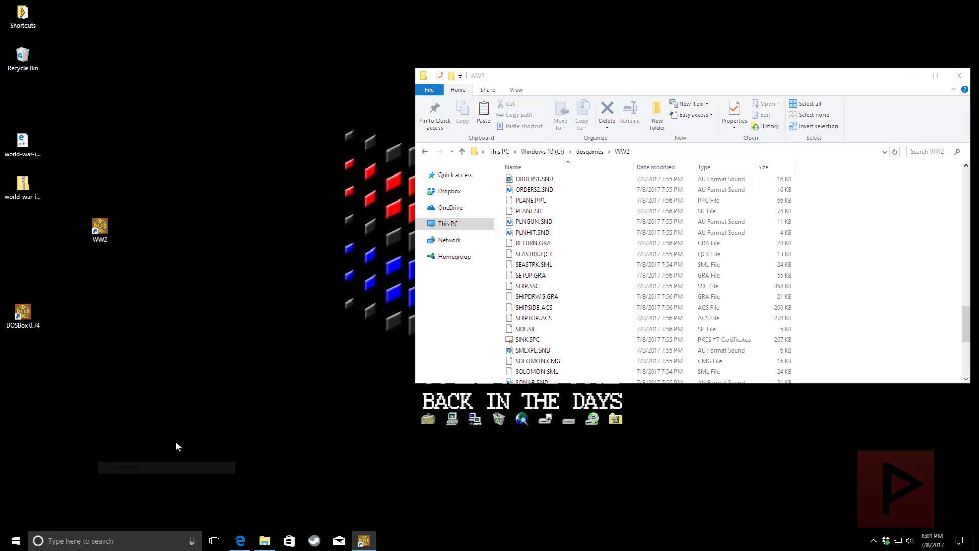
click(243, 336)
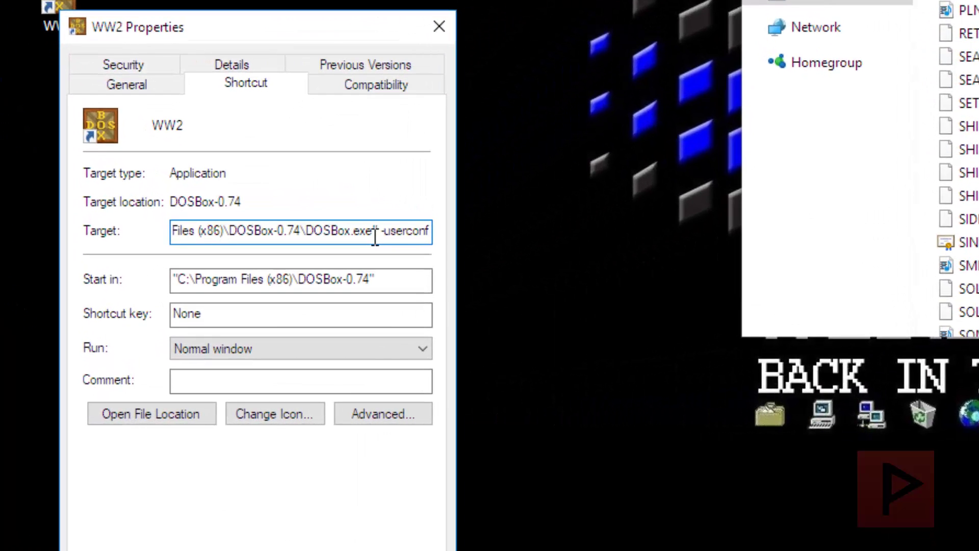
key(End)
key(BackSpace)
key(BackSpace)
key(BackSpace)
key(BackSpace)
key(BackSpace)
key(BackSpace)
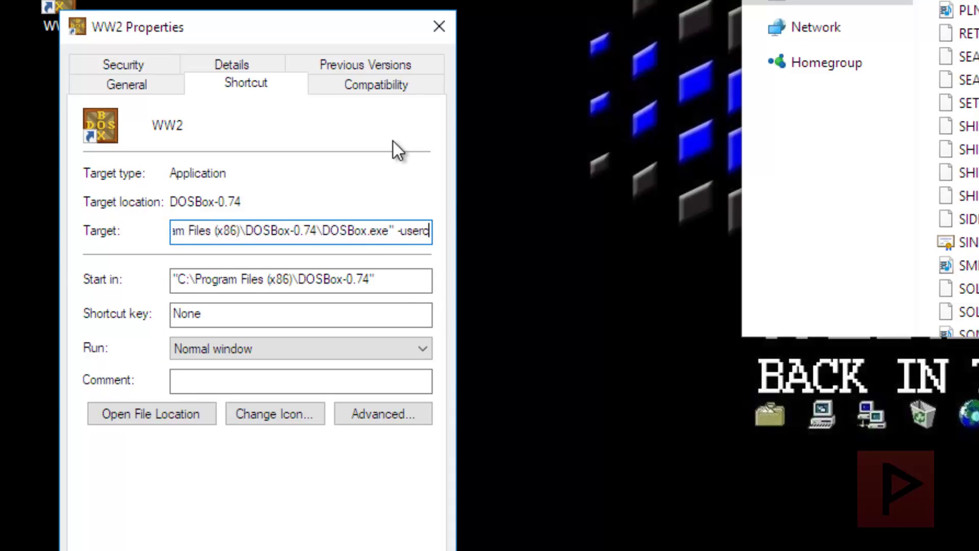
key(BackSpace)
key(BackSpace)
text(con)
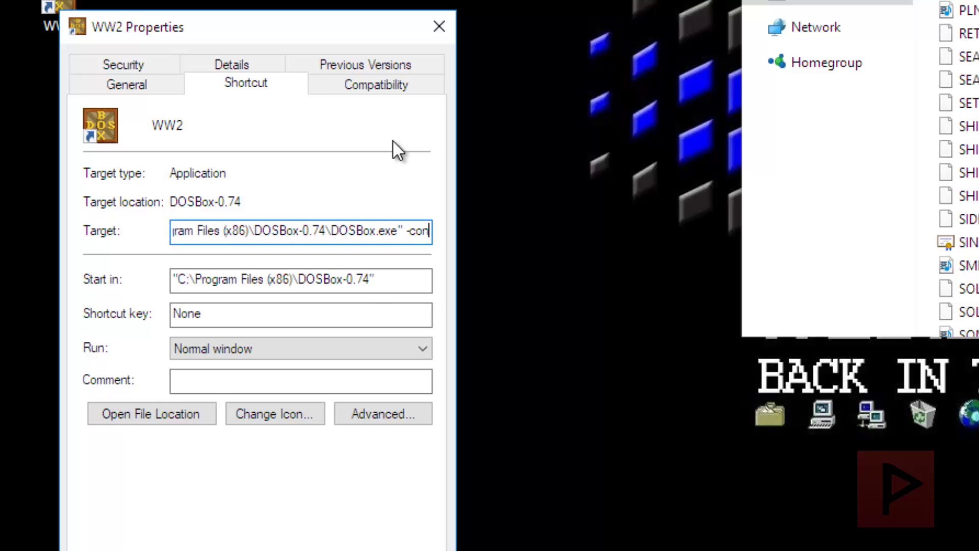
text(f ")
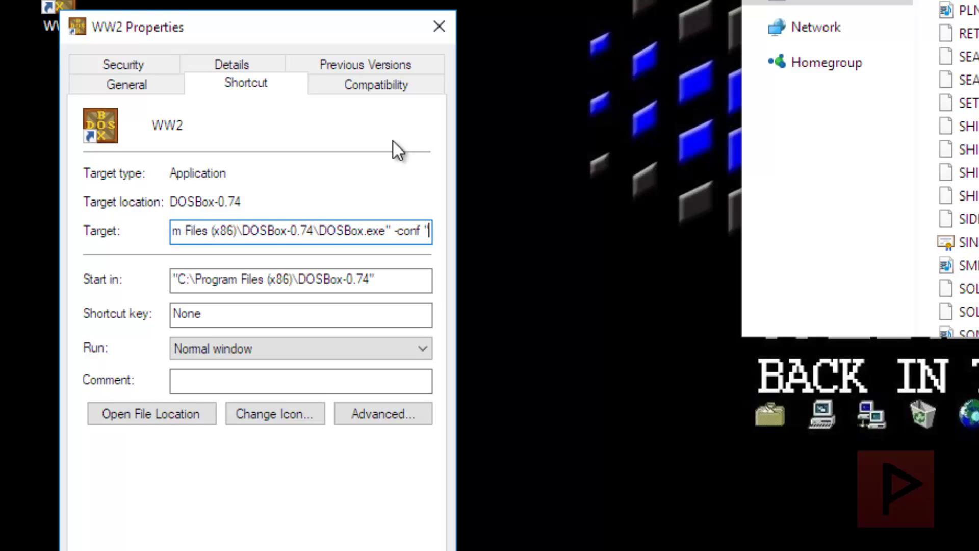
text(c)
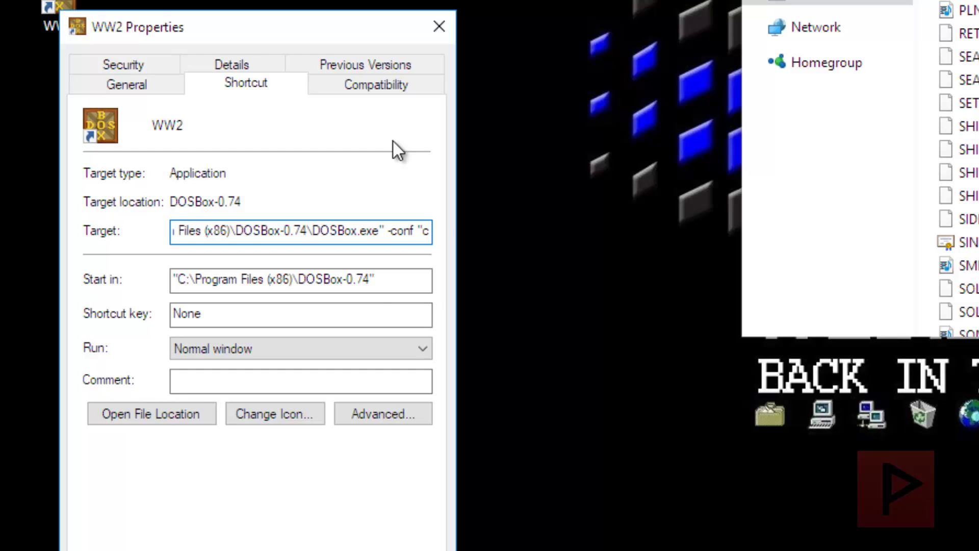
text(:\d)
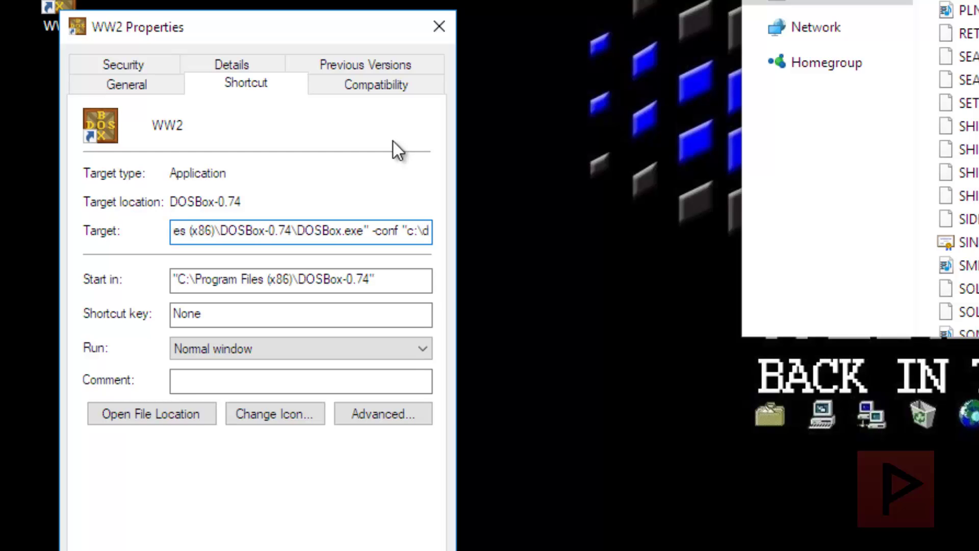
text(osgames\ww2)
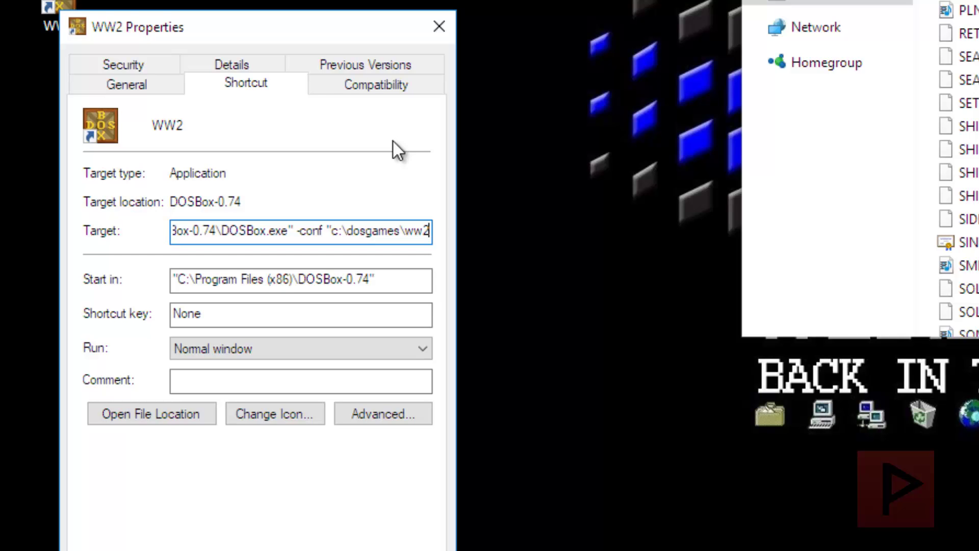
text(\)
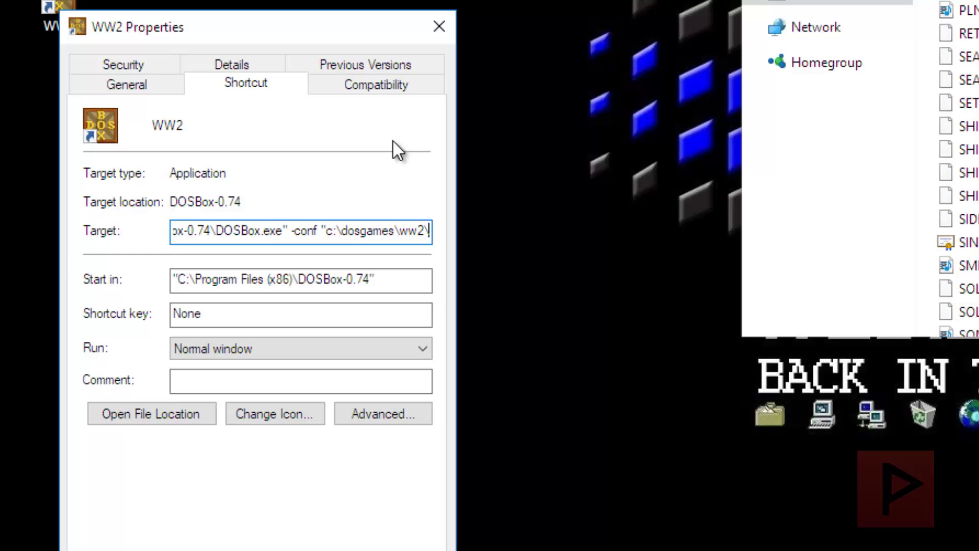
text(dos)
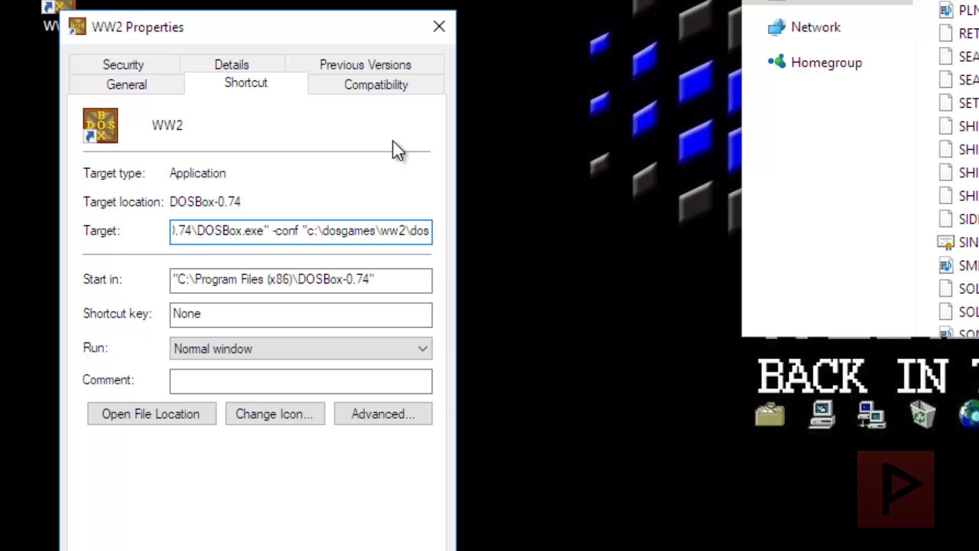
Sort the game folder by type and select the dosbox-0.74.conf file name for copying.
scroll(972, 219, up, 15)
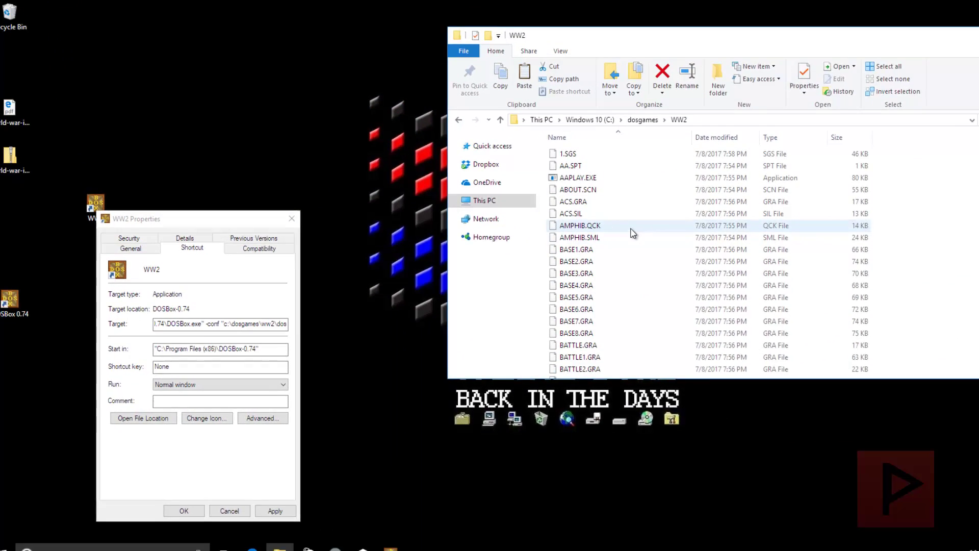
click(727, 167)
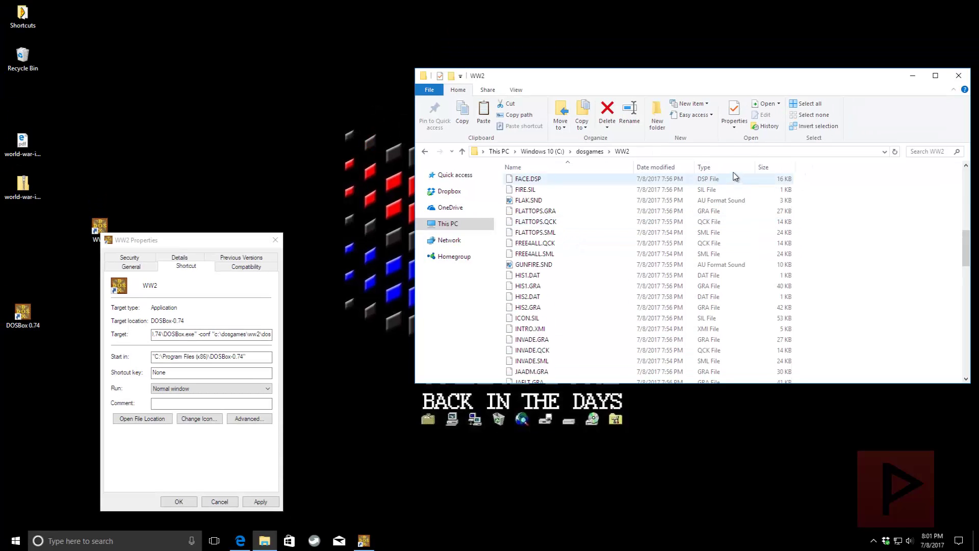
scroll(689, 297, up, 10)
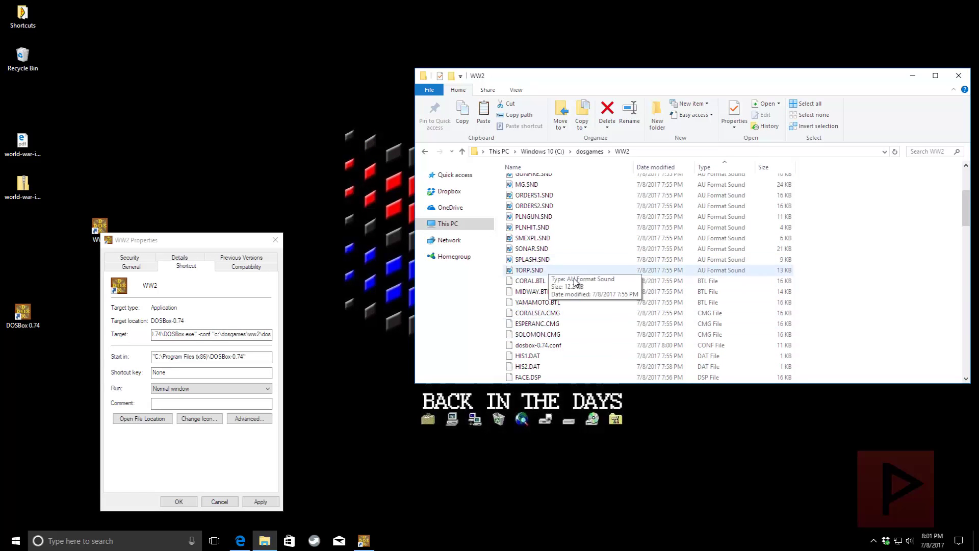
click(558, 347)
click(574, 345)
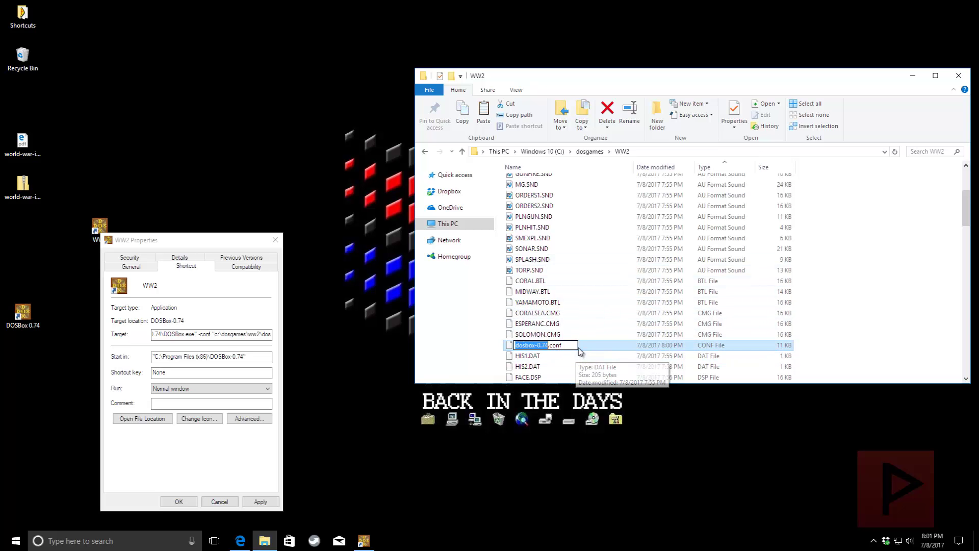
click(574, 344)
key(ctrl+a)
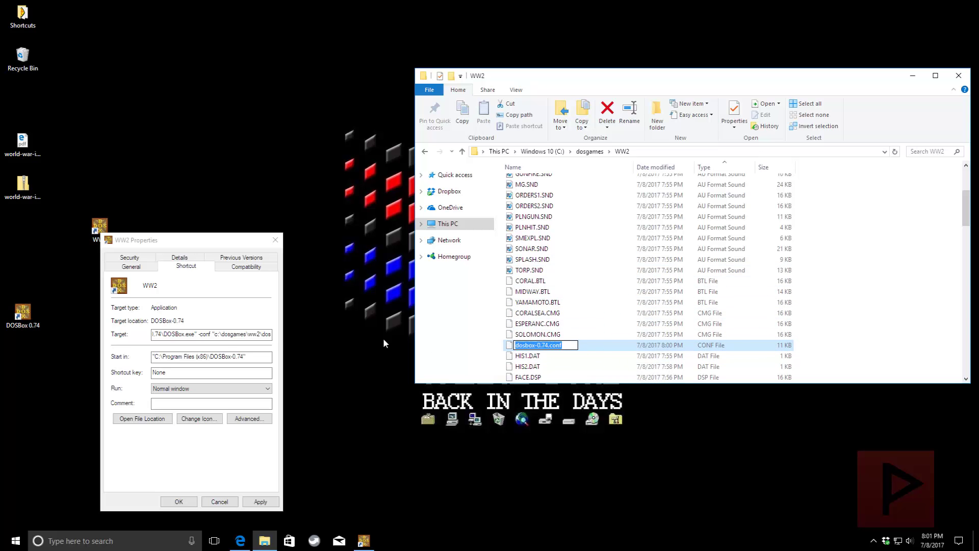
Complete the Target as -conf "c:\dosgames\ww2\dosbox-0.74.conf" and save the shortcut.
click(270, 334)
key(End)
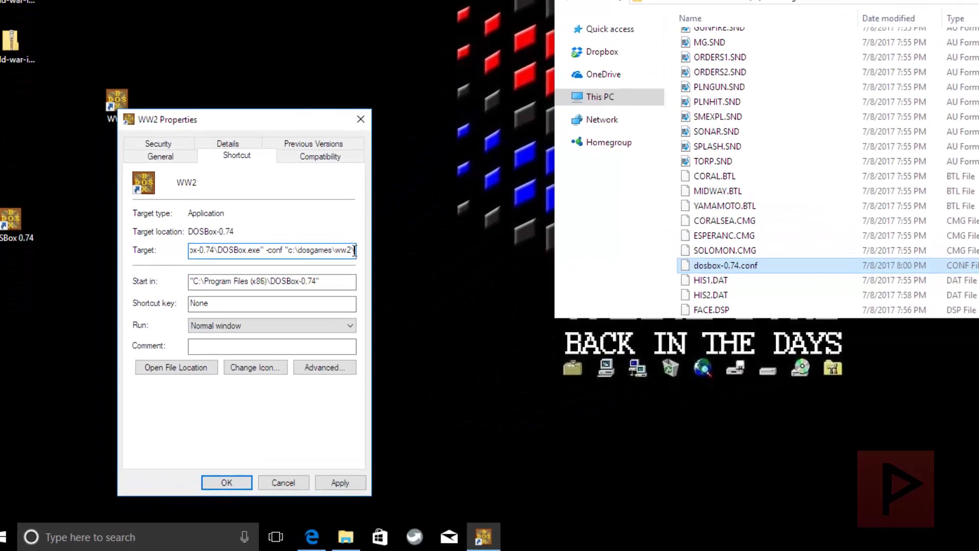
text(")
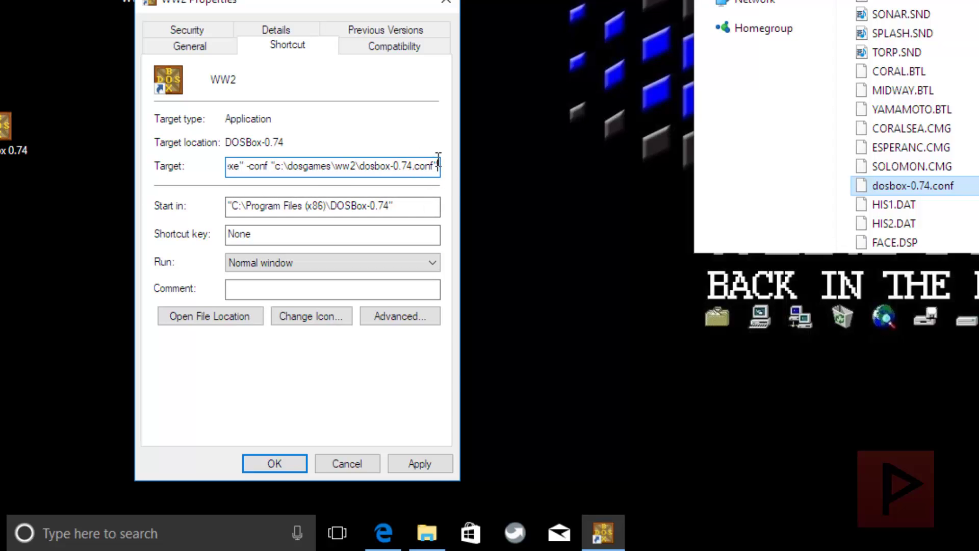
click(268, 463)
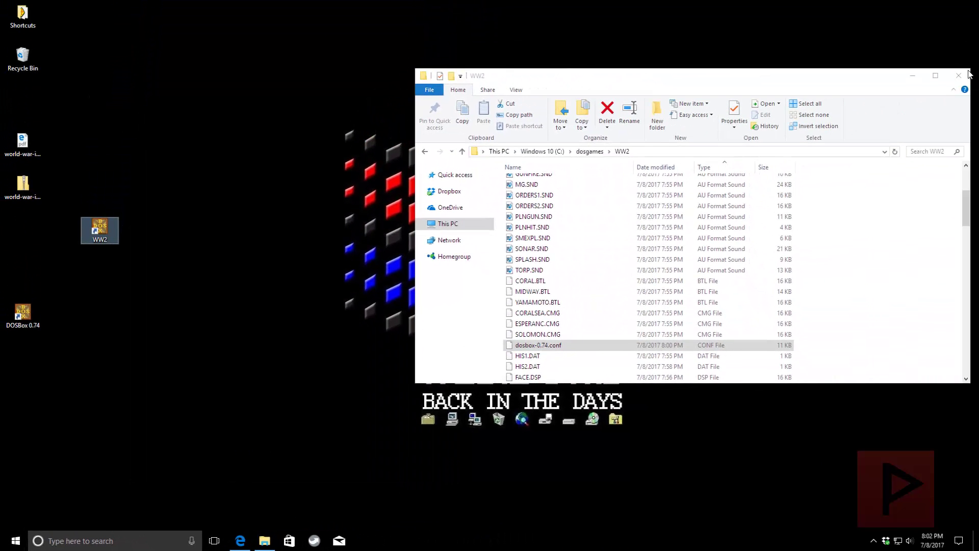
Launch DOSBox from WW2, confirm it loads c:\dosgames\ww2\dosbox-0.74.conf, then close it.
click(961, 76)
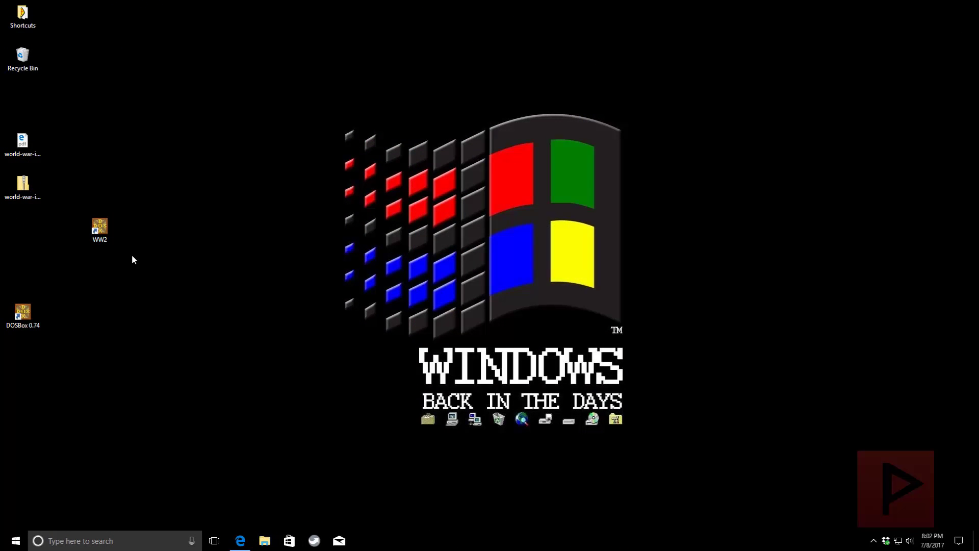
double_click(106, 231)
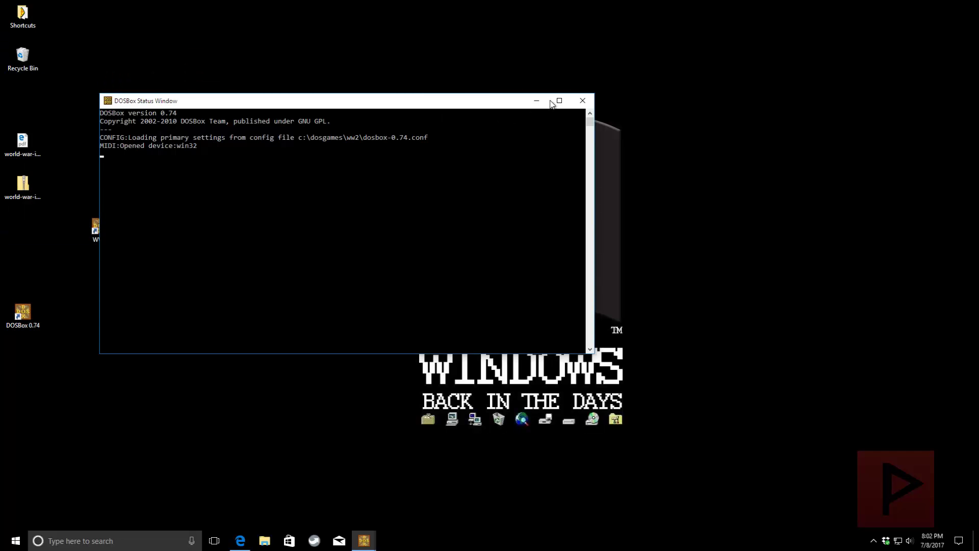
click(582, 100)
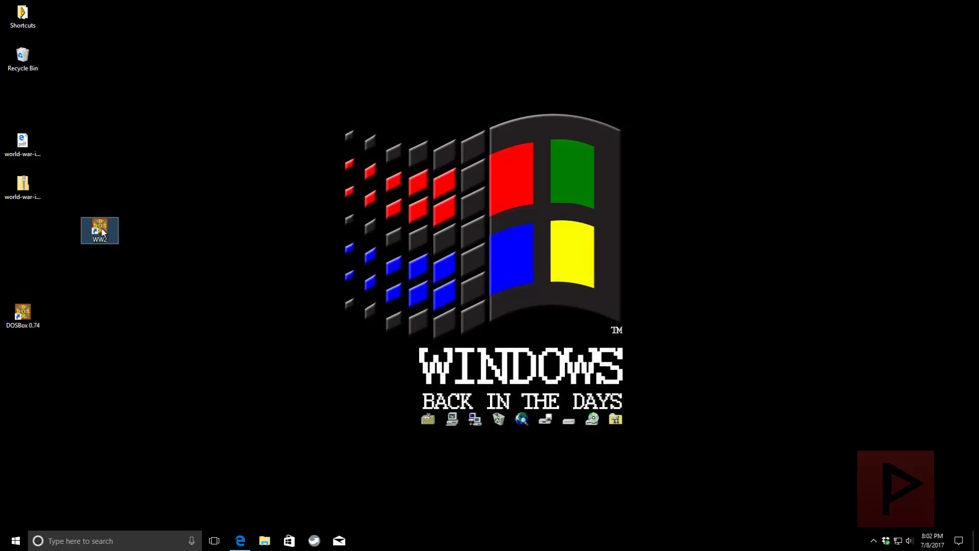
Arrange WW2 in the left icon column with DOSBox 0.74 directly below it.
drag(102, 232, 26, 232)
drag(23, 312, 18, 271)
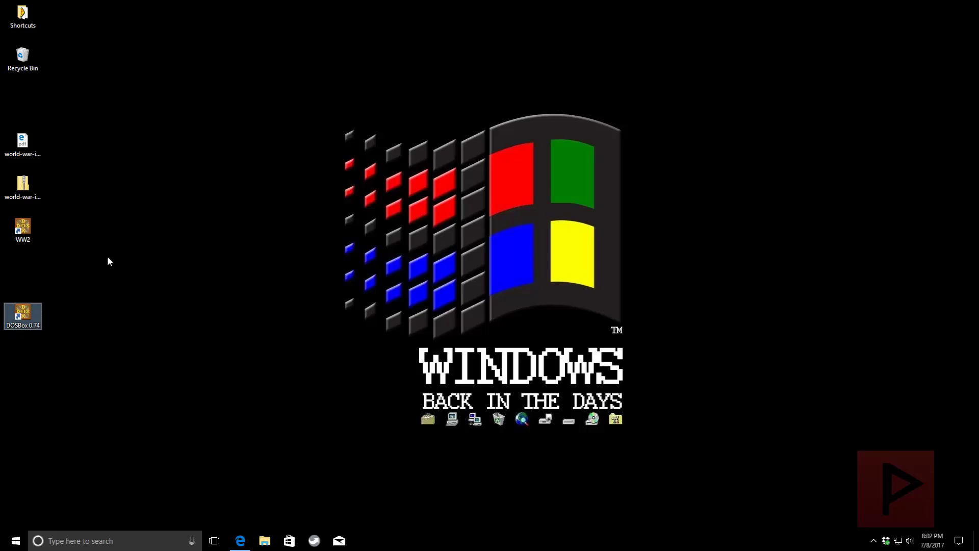
click(29, 227)
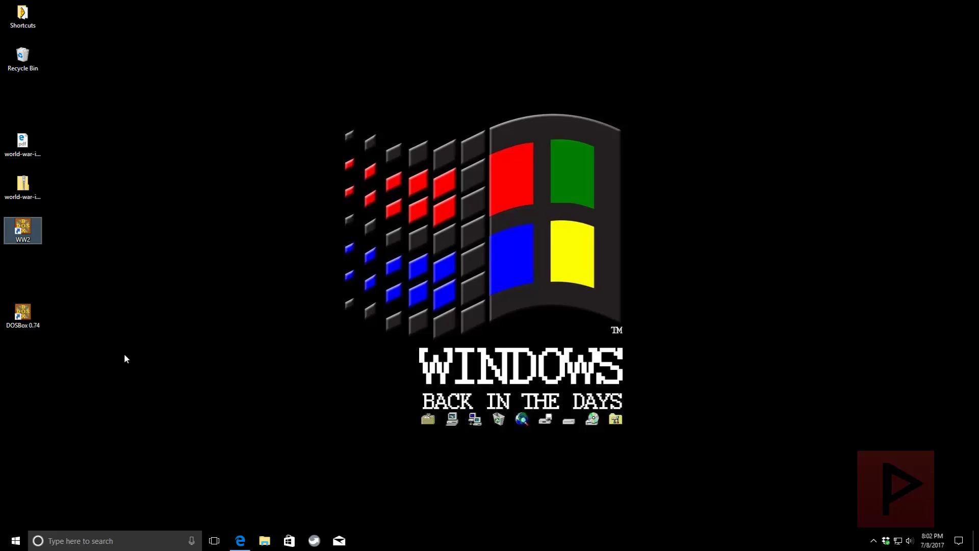
click(69, 426)
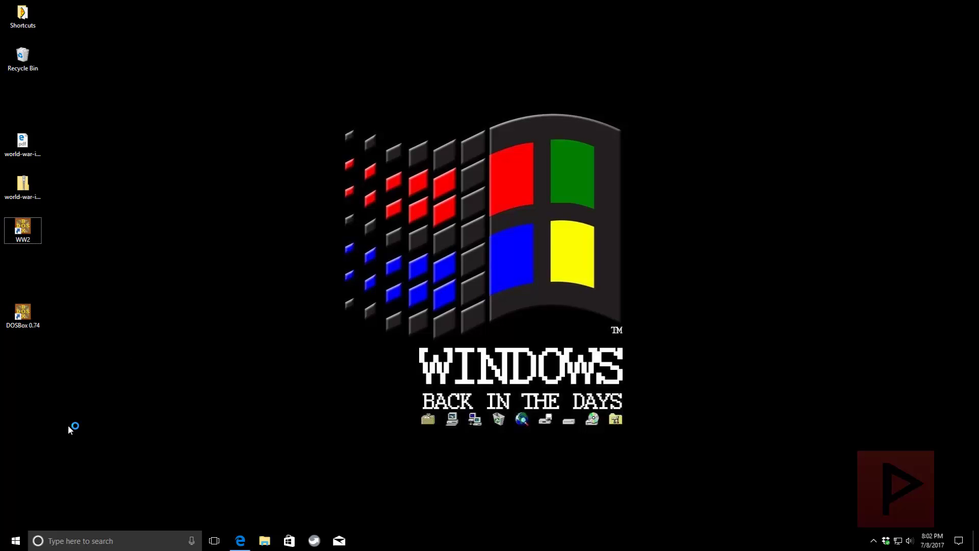